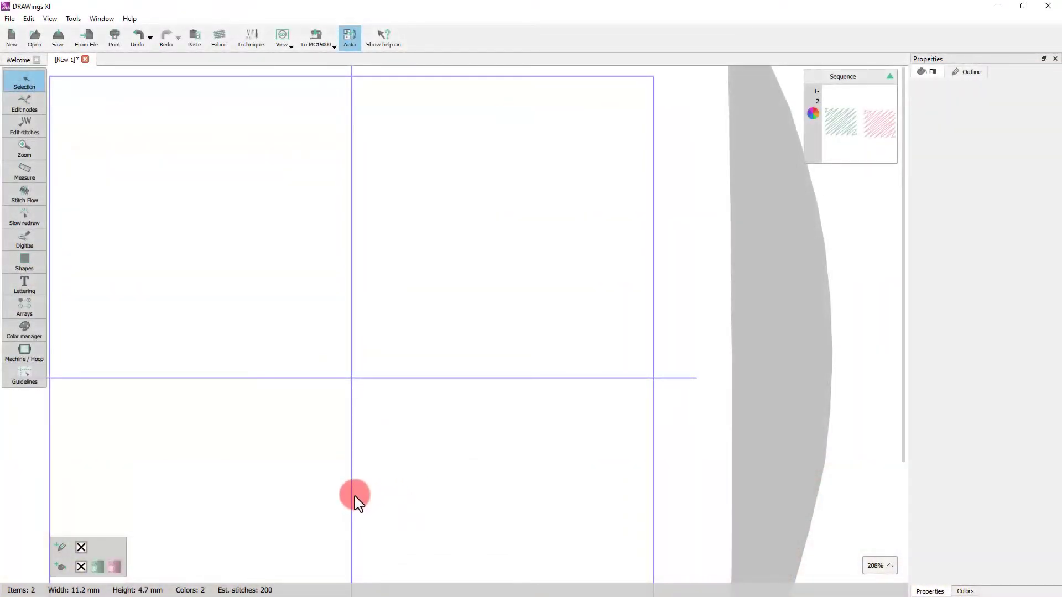
# Draw a purple stitched fill circle with the Ellipse tool, holding Ctrl to keep it round.
pyautogui.click(33, 266)
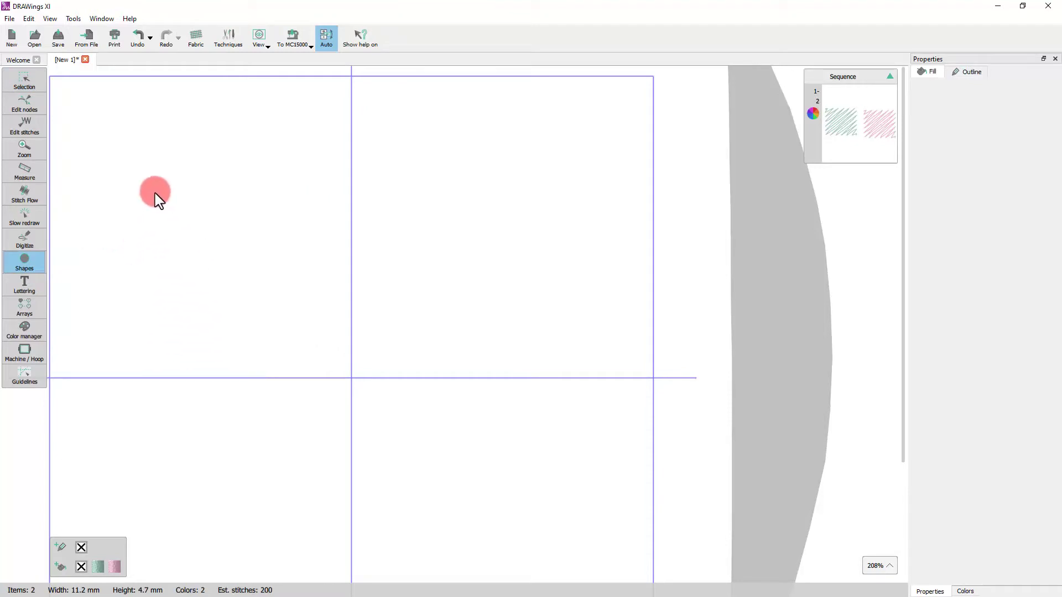
pyautogui.moveTo(154, 195); pyautogui.dragTo(436, 493)
pyautogui.press('ctrl')
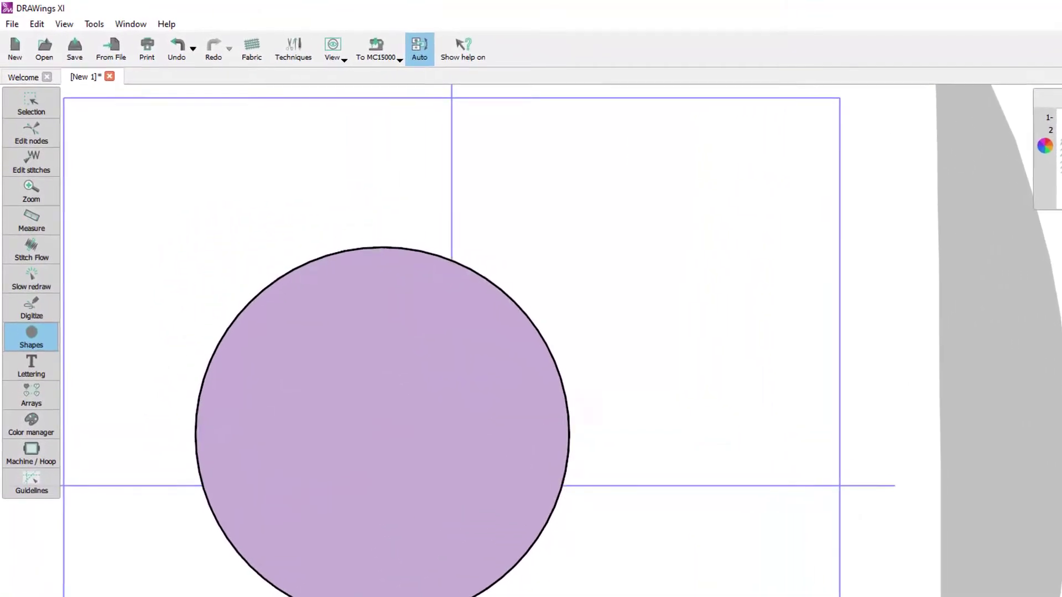
pyautogui.moveTo(396, 423); pyautogui.dragTo(396, 422)
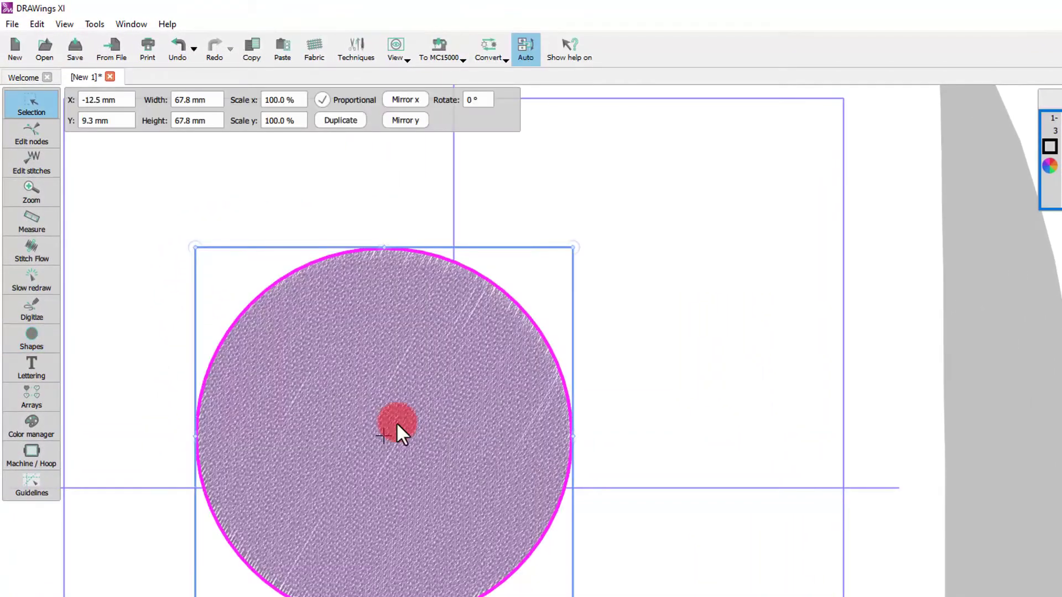
# Set the circle's width to 105 mm and position it at X 0 mm, Y 0 mm.
pyautogui.doubleClick(176, 100)
pyautogui.write('1')
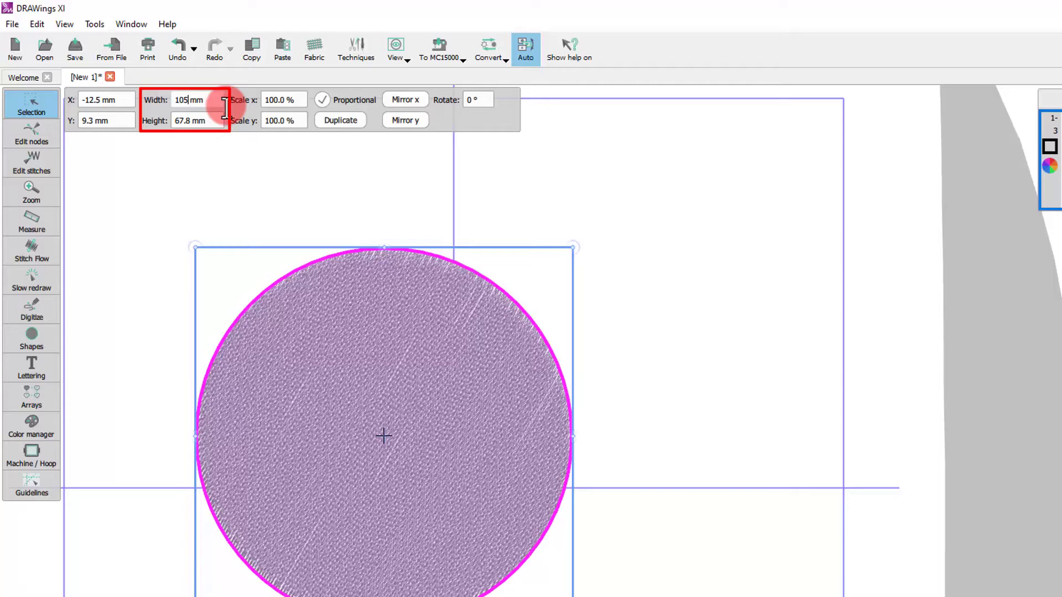
pyautogui.write('05')
pyautogui.press('Return')
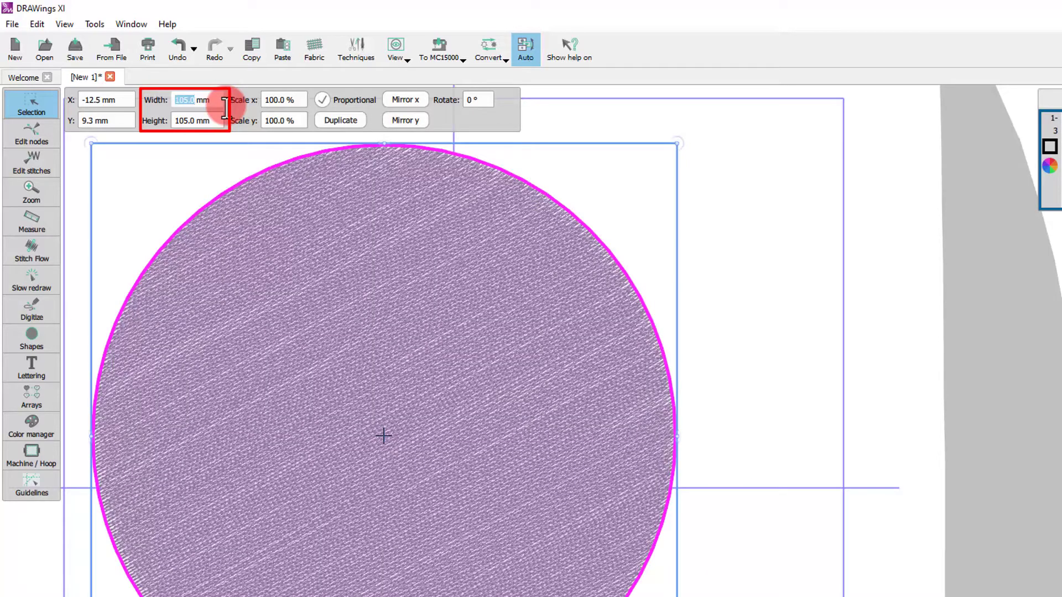
pyautogui.scroll(-2, 446, 225)
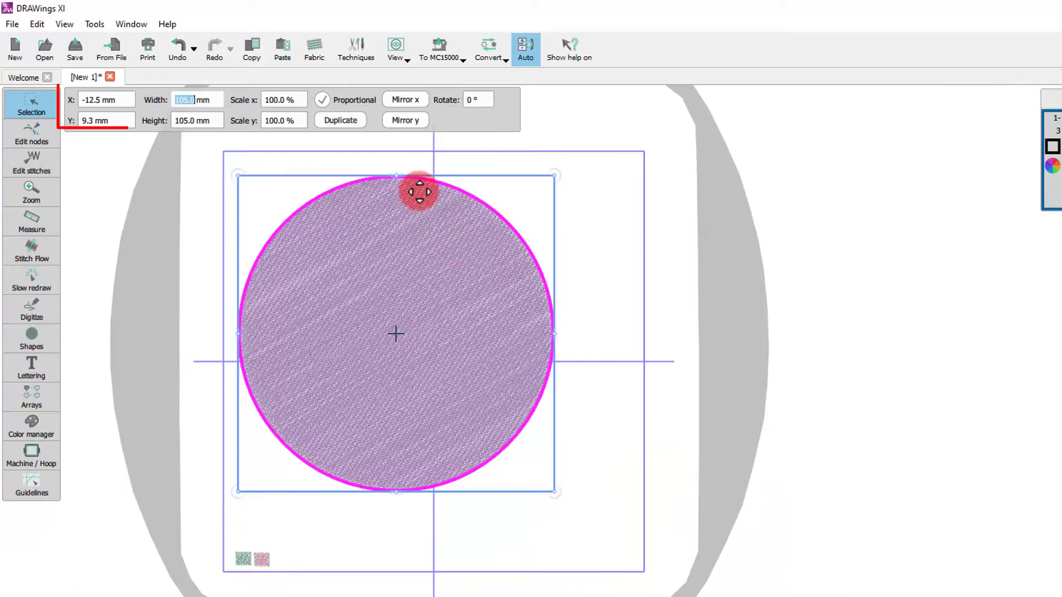
pyautogui.doubleClick(91, 100)
pyautogui.write('0')
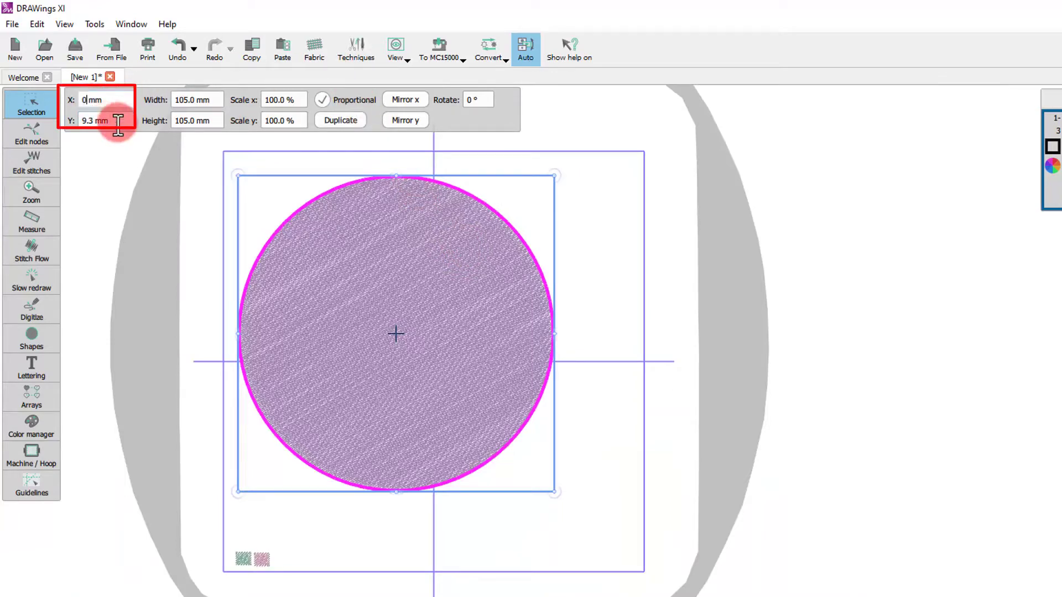
pyautogui.doubleClick(118, 121)
pyautogui.write('0')
pyautogui.press('Return')
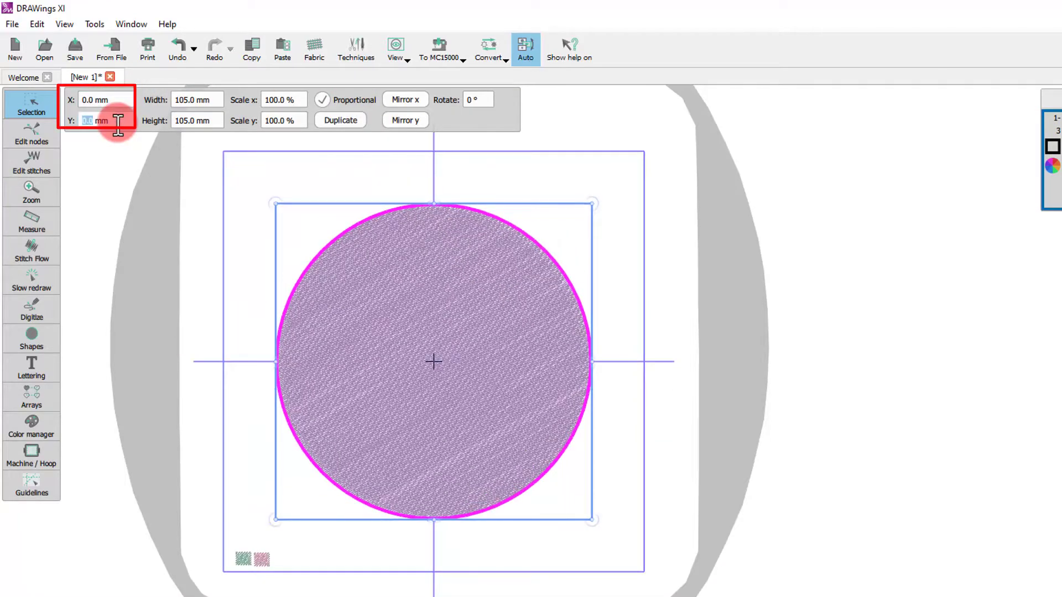
pyautogui.scroll(3, 420, 239)
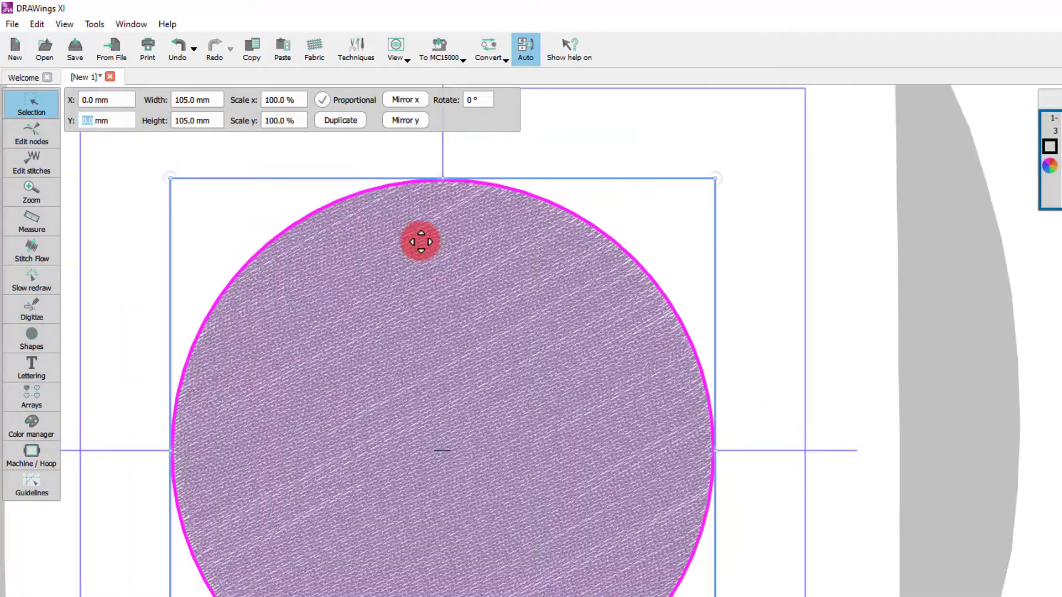
# Duplicate the circle and scale the copy to 90% horizontally, giving 94.5 mm.
pyautogui.click(340, 122)
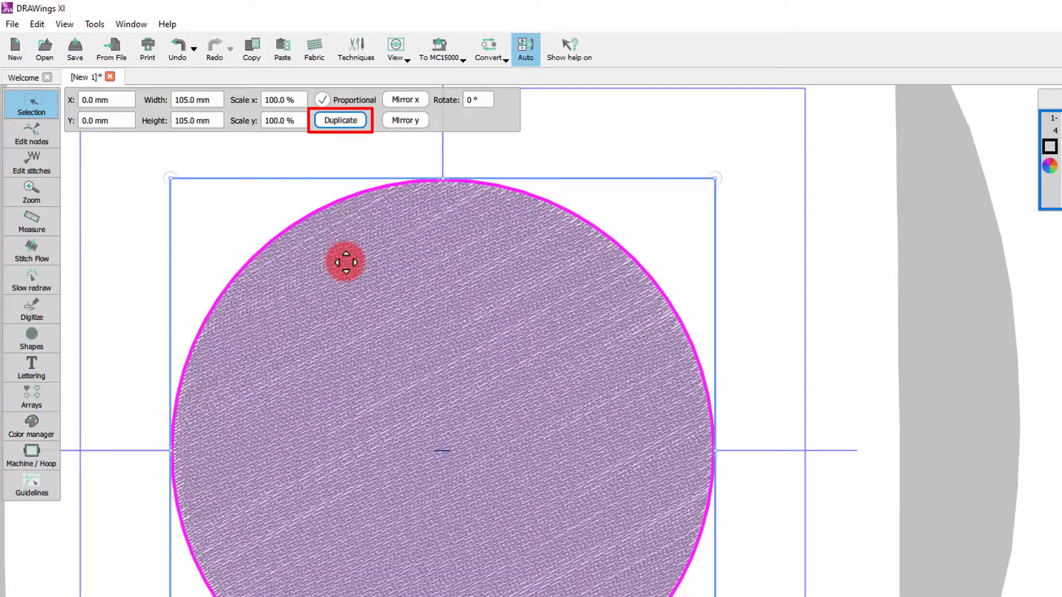
pyautogui.doubleClick(272, 99)
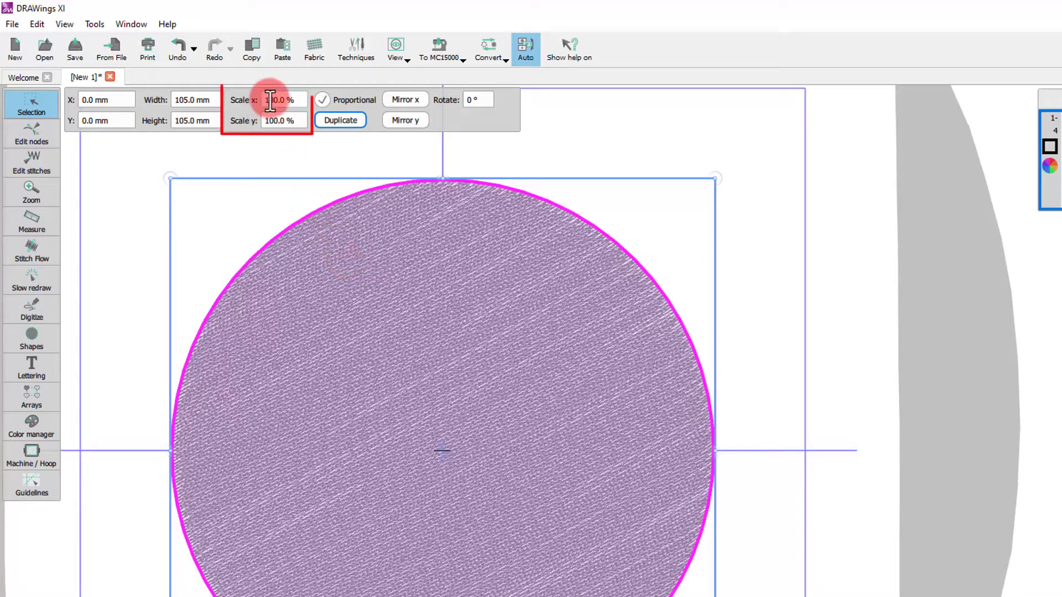
pyautogui.write('90')
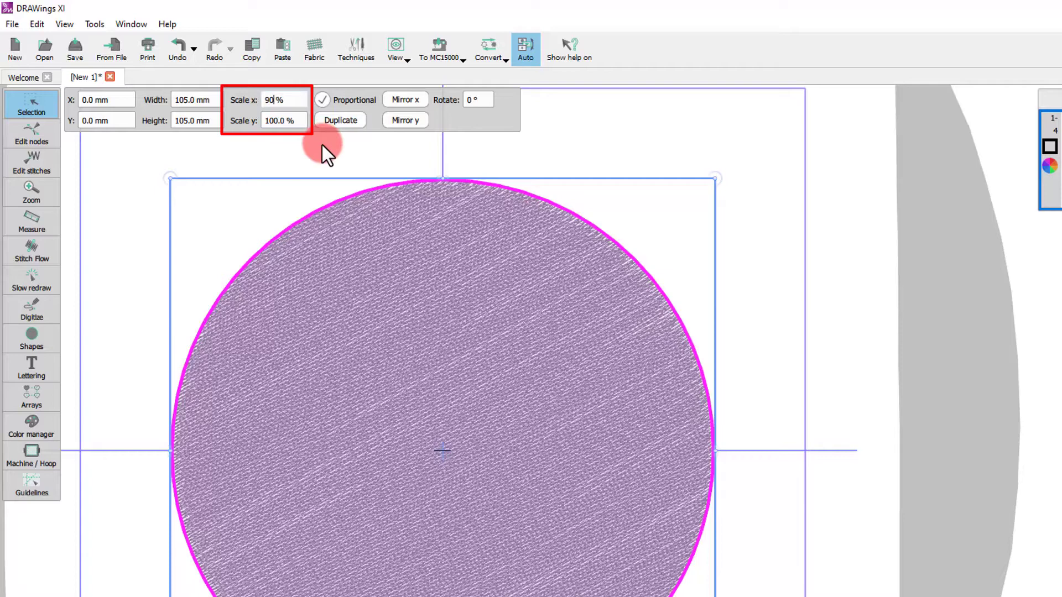
pyautogui.press('Return')
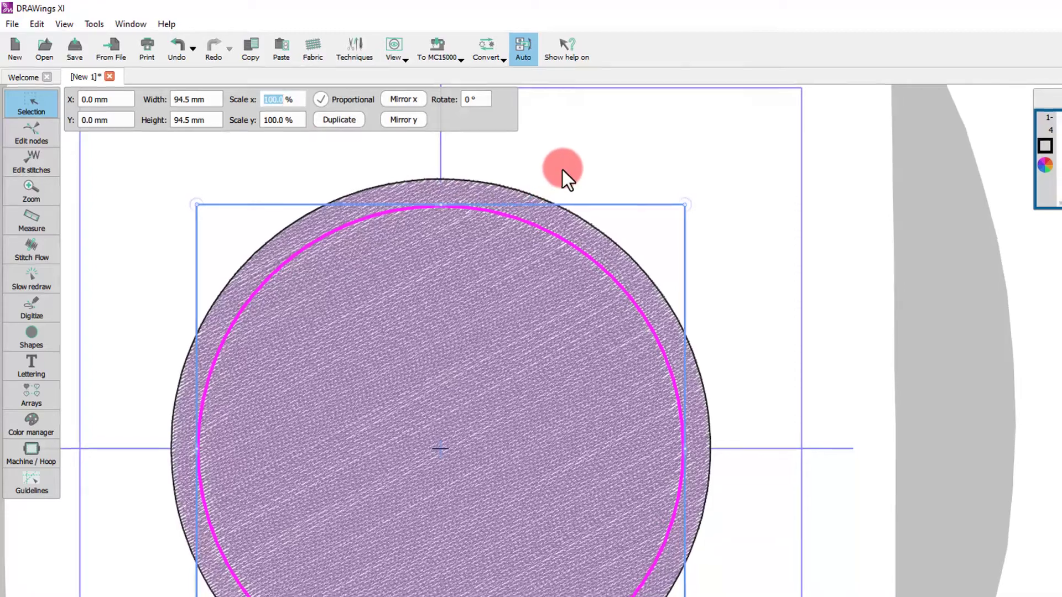
# Remove the outer circle's fill and give its outline a Double running stitch.
pyautogui.click(563, 170)
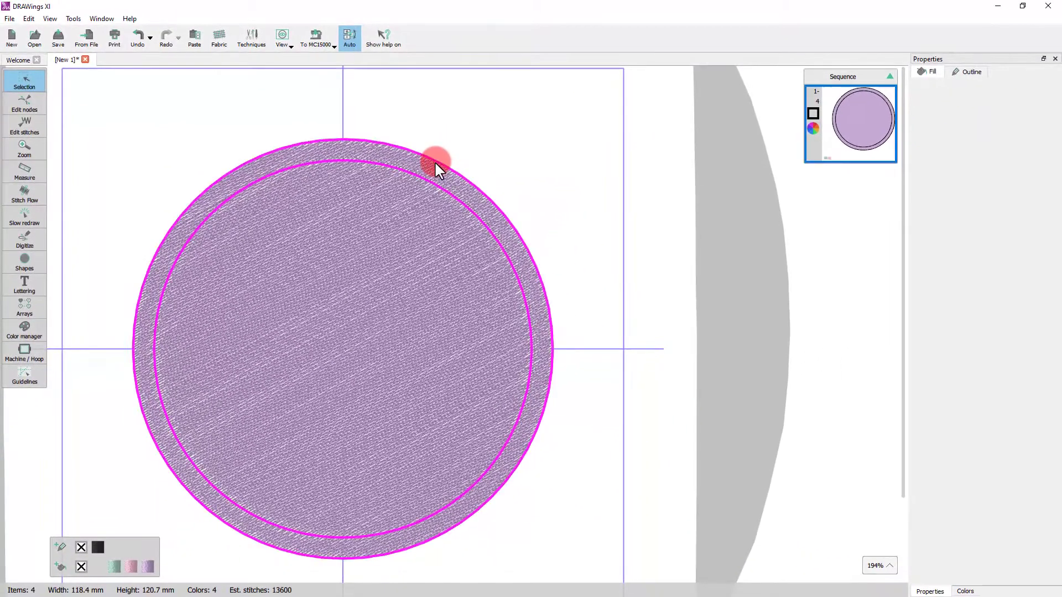
pyautogui.click(433, 161)
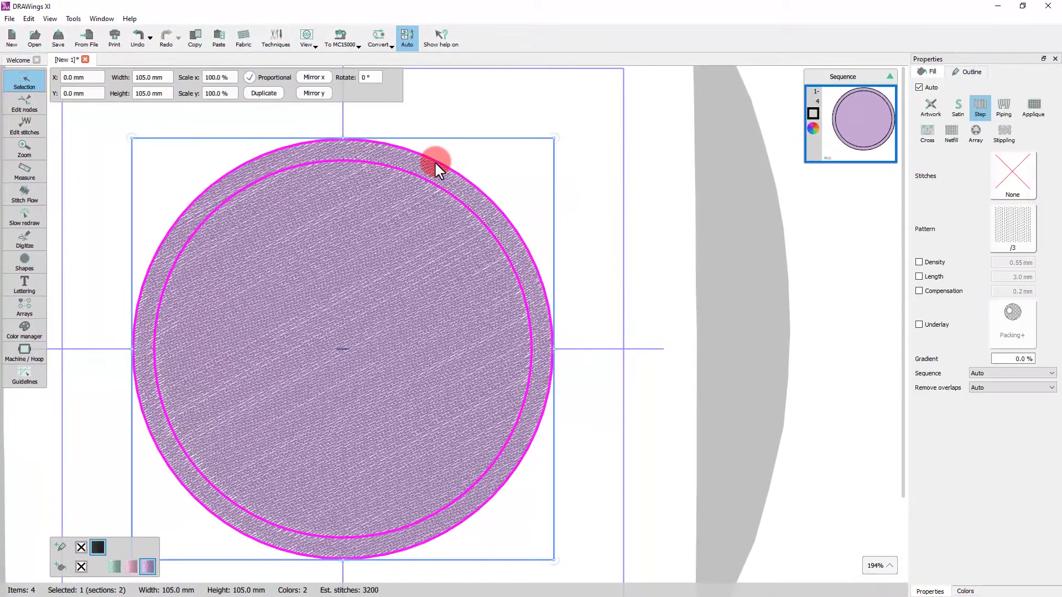
pyautogui.click(81, 566)
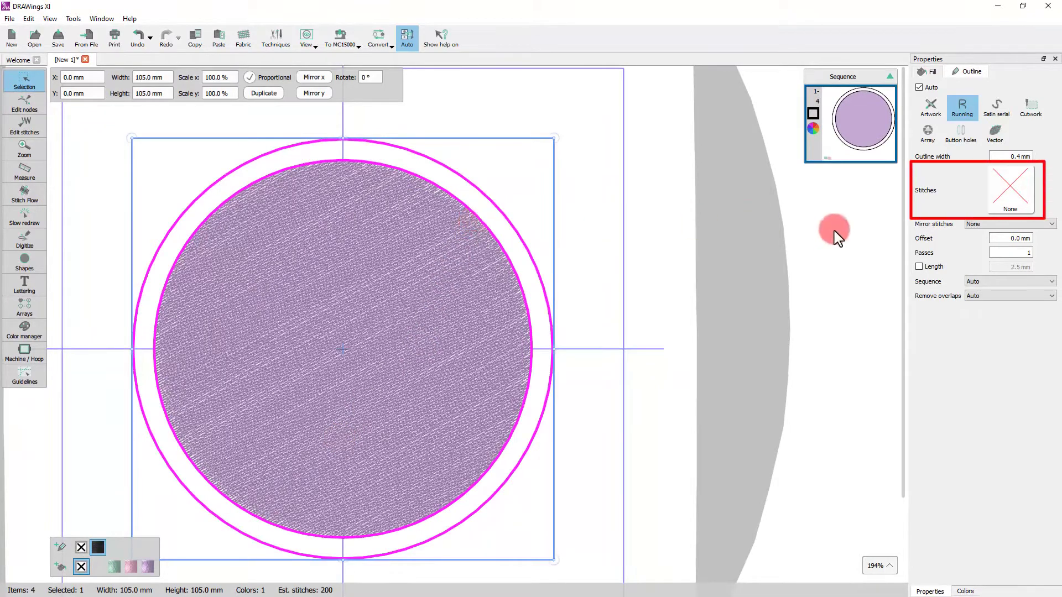
pyautogui.click(1012, 206)
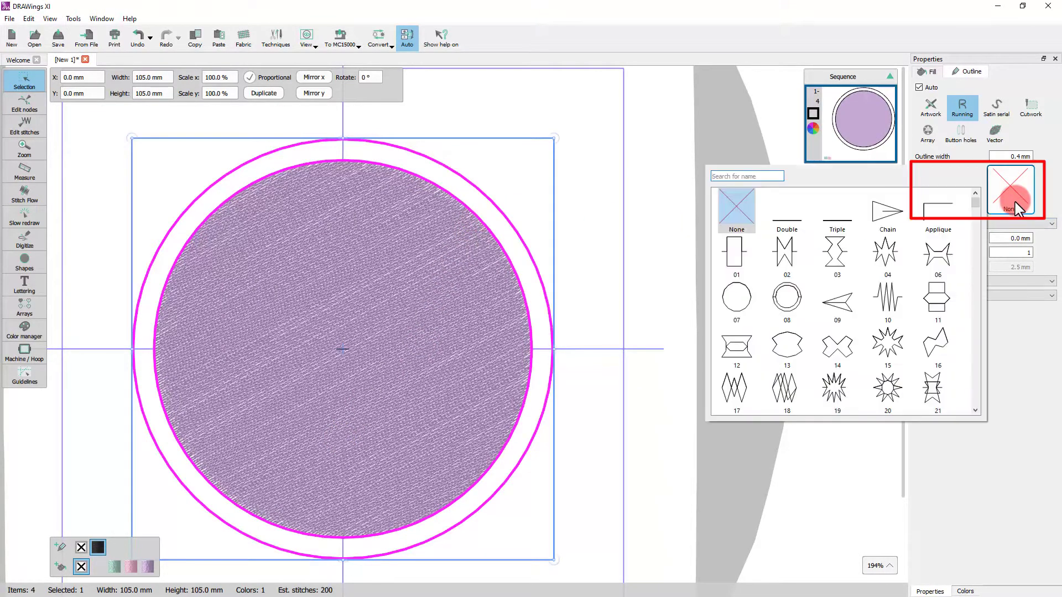
pyautogui.click(784, 224)
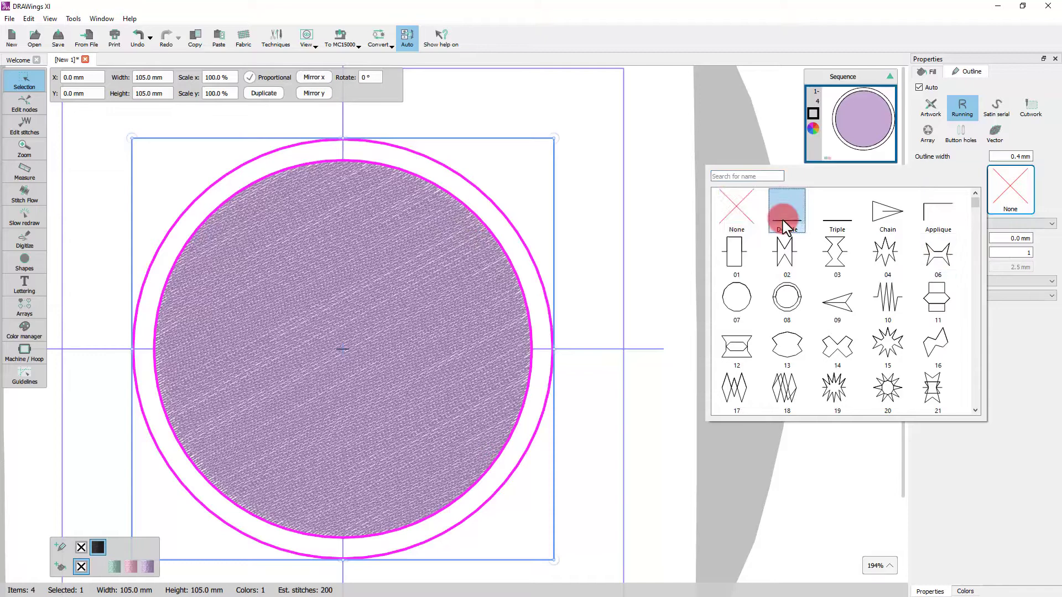
pyautogui.click(601, 230)
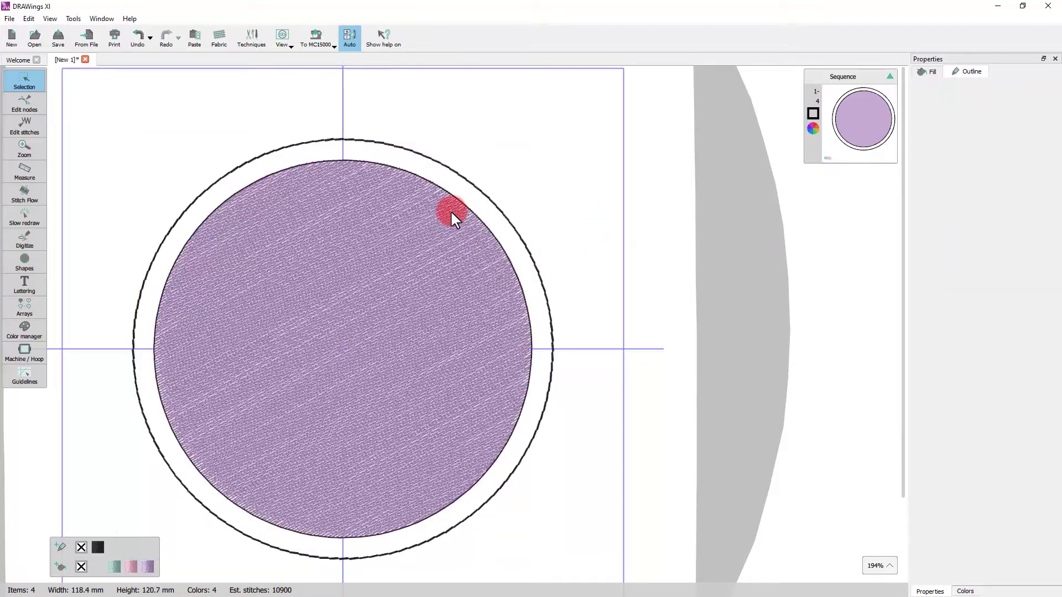
pyautogui.click(441, 166)
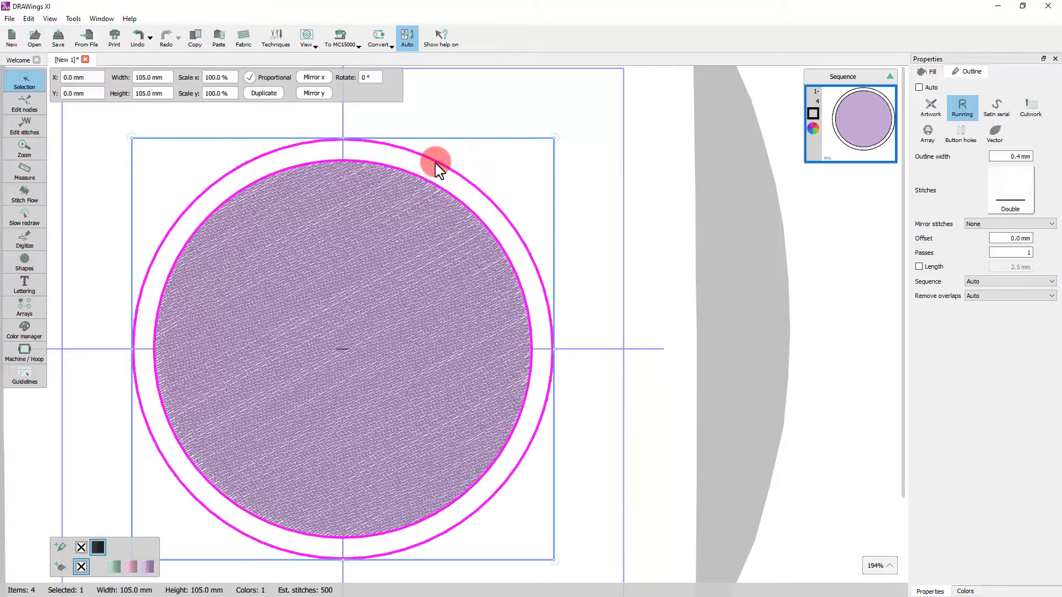
pyautogui.click(566, 168)
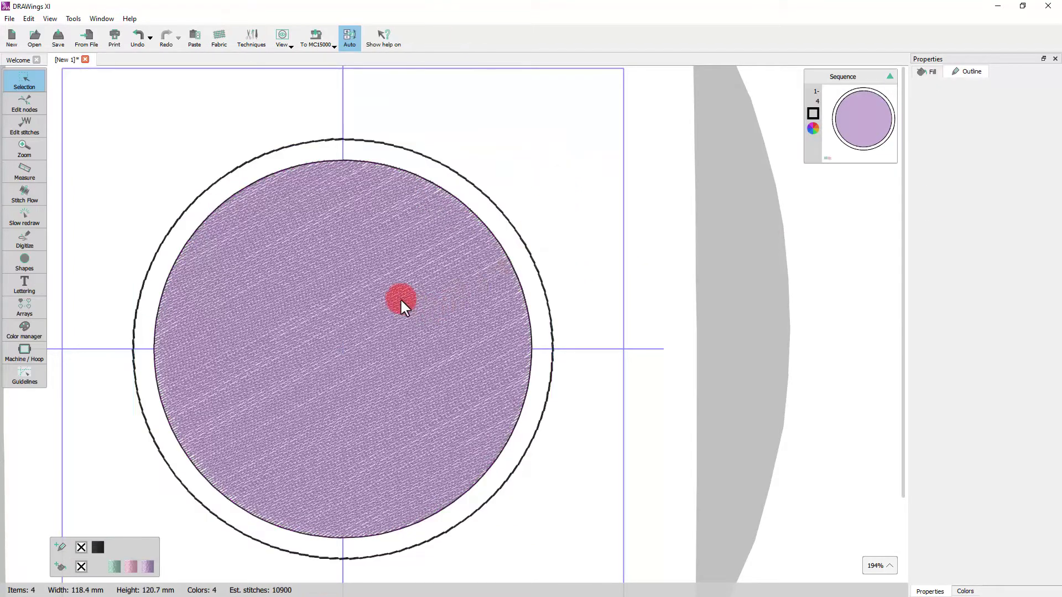
# Show the measurement grid via View > Grid > Show and select the inner filled circle.
pyautogui.click(280, 39)
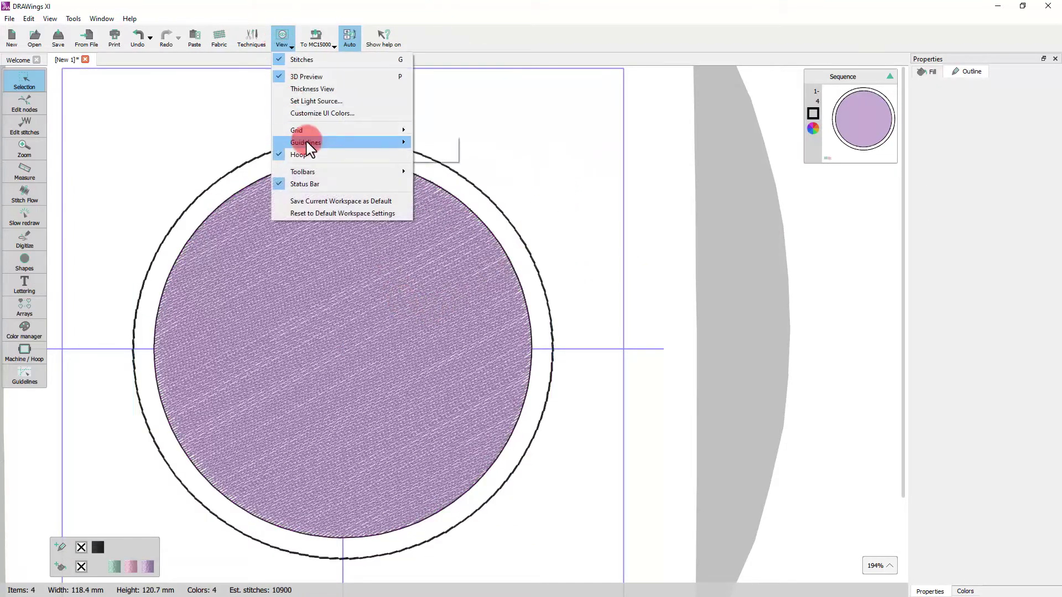
pyautogui.moveTo(318, 133)
pyautogui.click(425, 130)
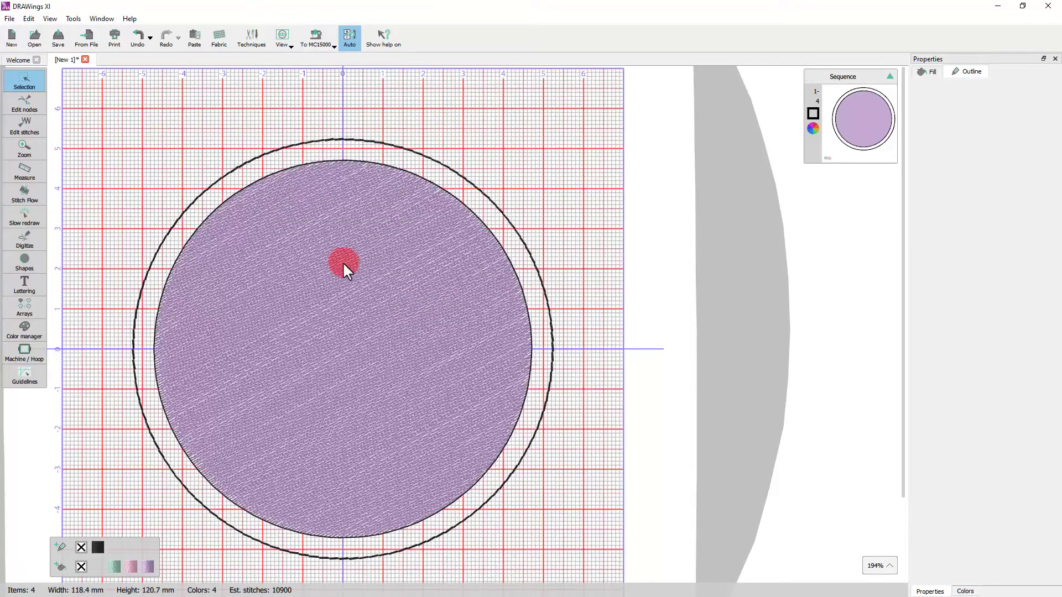
pyautogui.scroll(-1, 296, 264)
pyautogui.scroll(2, 265, 209)
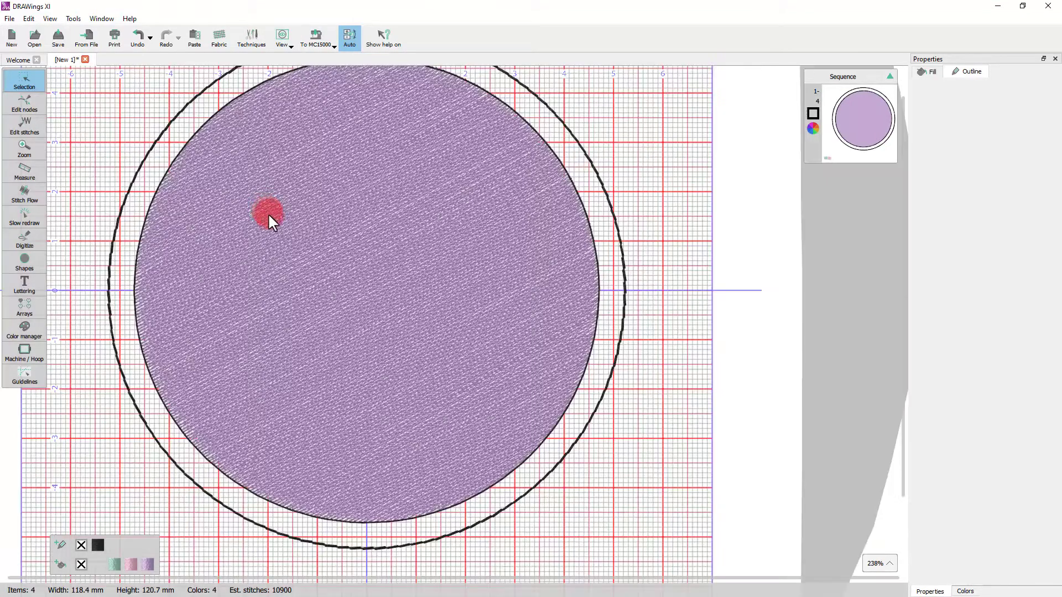
pyautogui.click(264, 227)
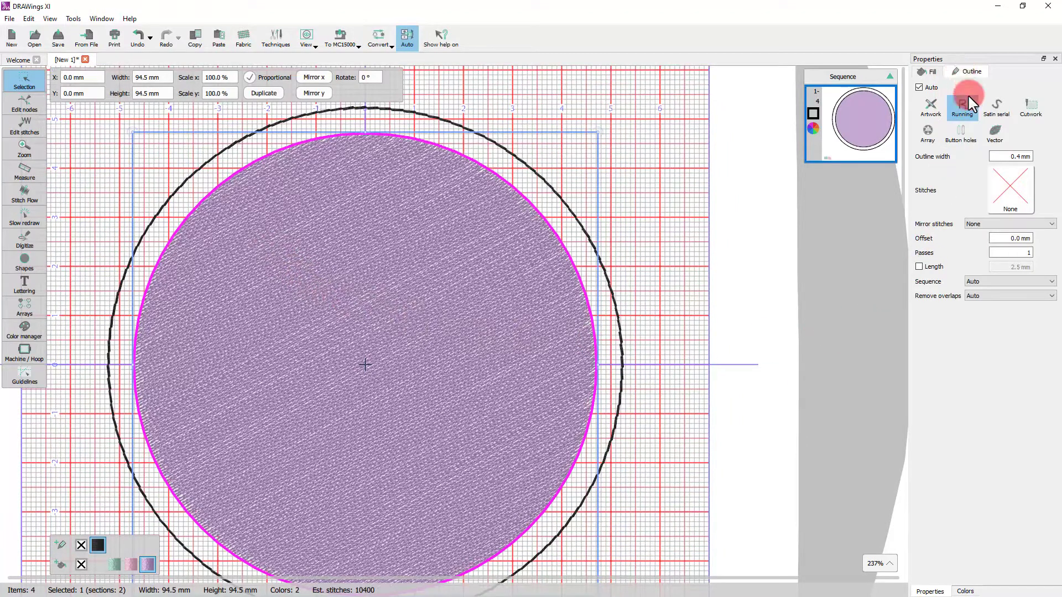
# Make the inner circle's outline an array of Floral09 cherry blossom clipart, searched as 'flo'.
pyautogui.click(921, 143)
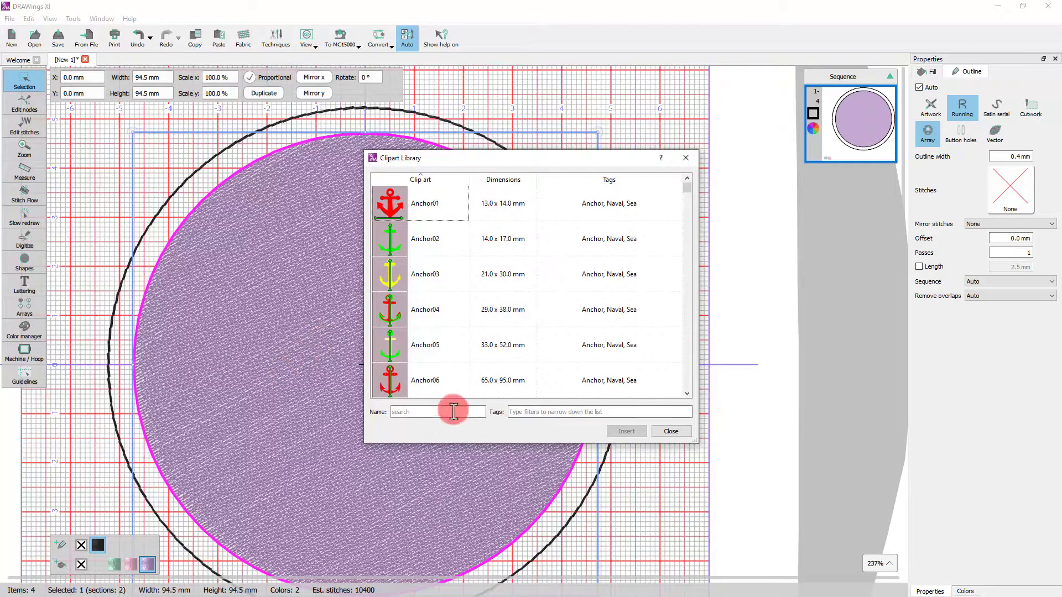
pyautogui.click(451, 412)
pyautogui.write('flo')
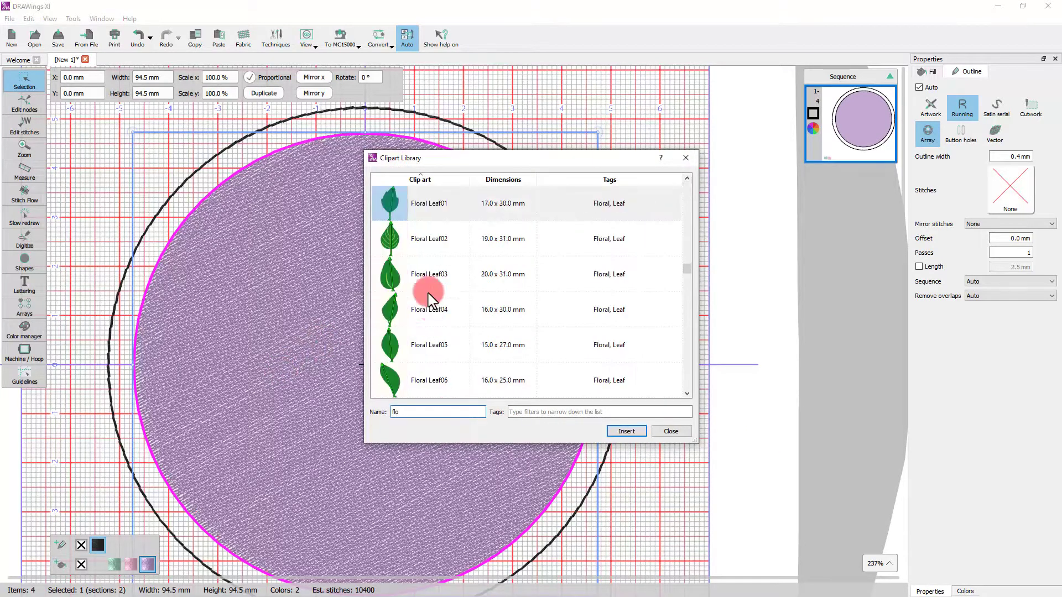
pyautogui.scroll(-2, 426, 288)
pyautogui.scroll(-8, 433, 295)
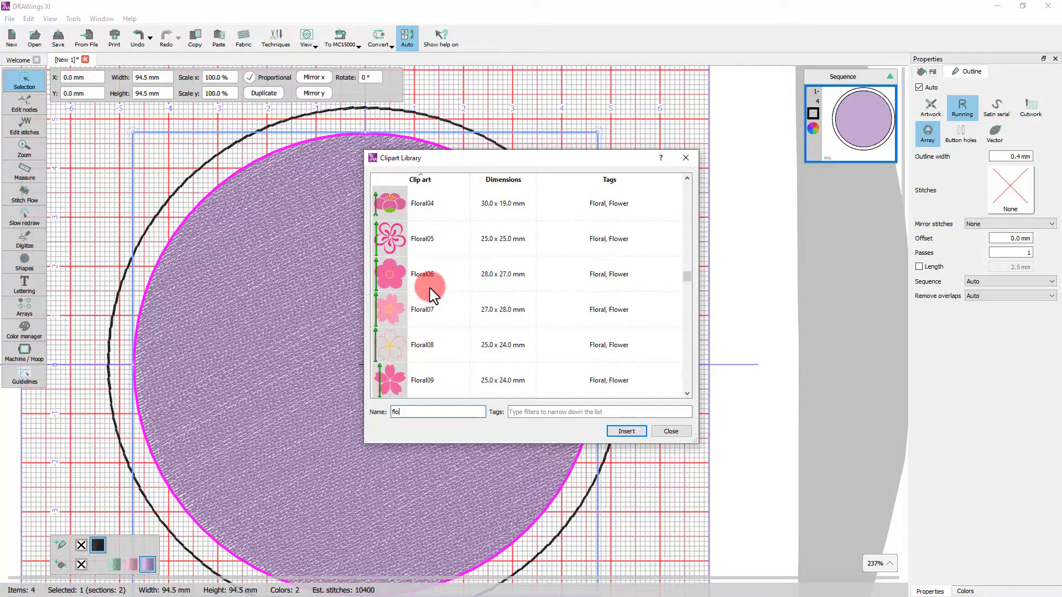
pyautogui.click(431, 288)
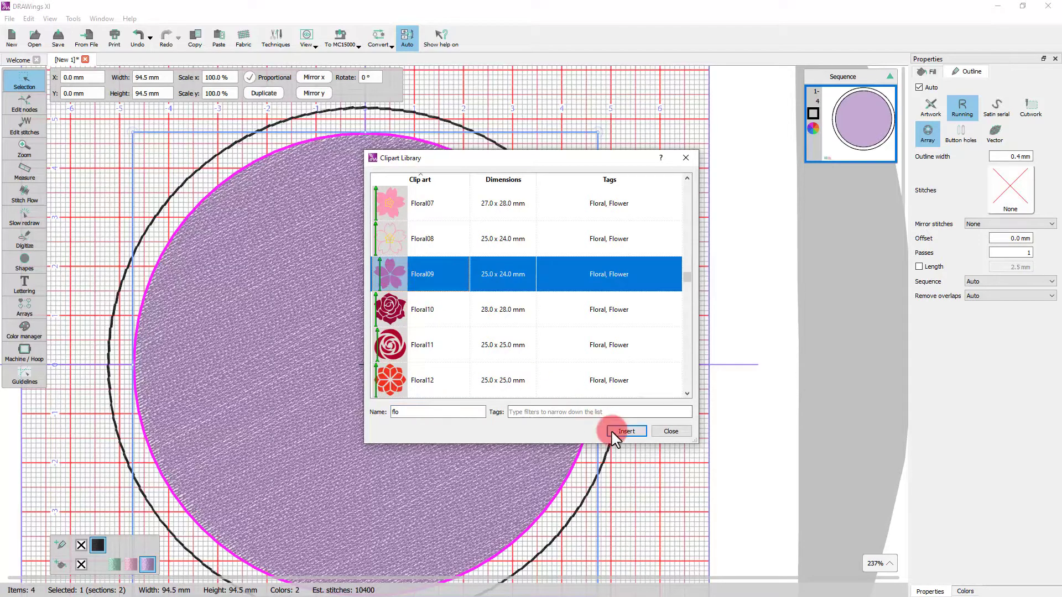
pyautogui.click(626, 432)
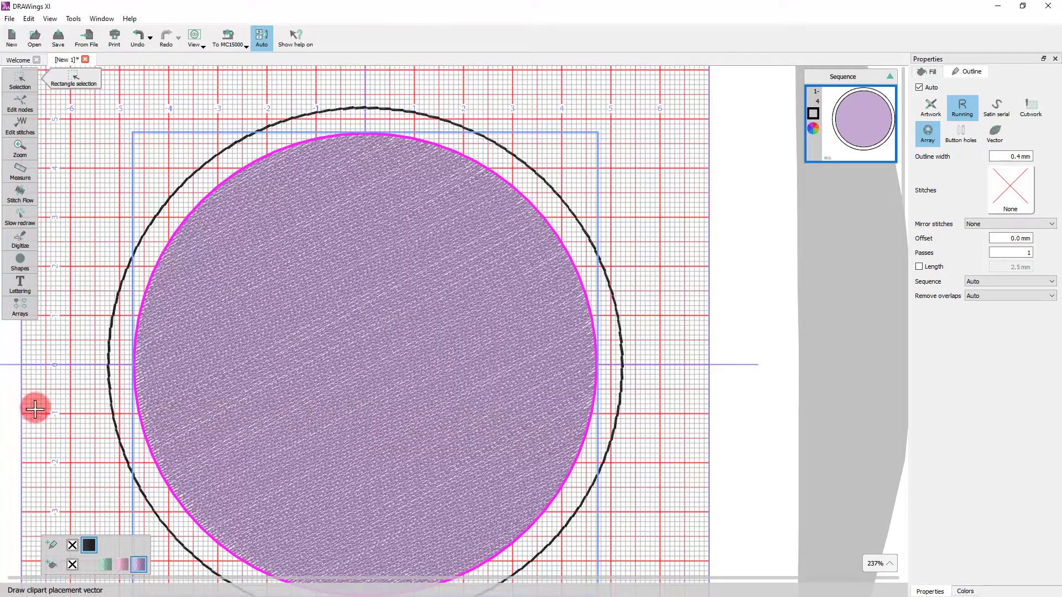
pyautogui.moveTo(29, 412); pyautogui.dragTo(98, 319)
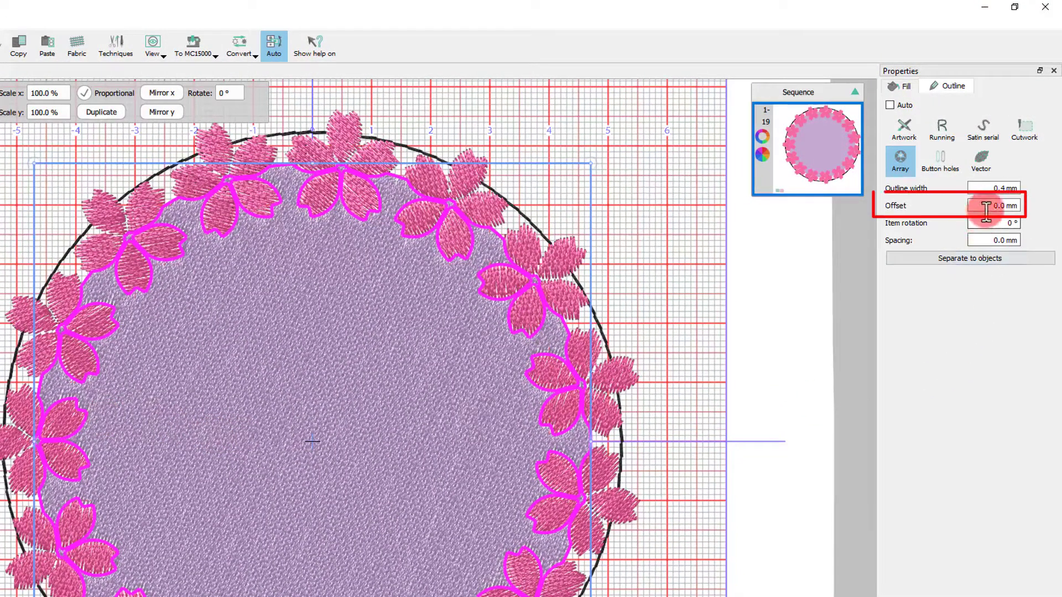
# Set the blossom array's outline offset to -10 mm and spacing to 2 mm.
pyautogui.click(986, 208)
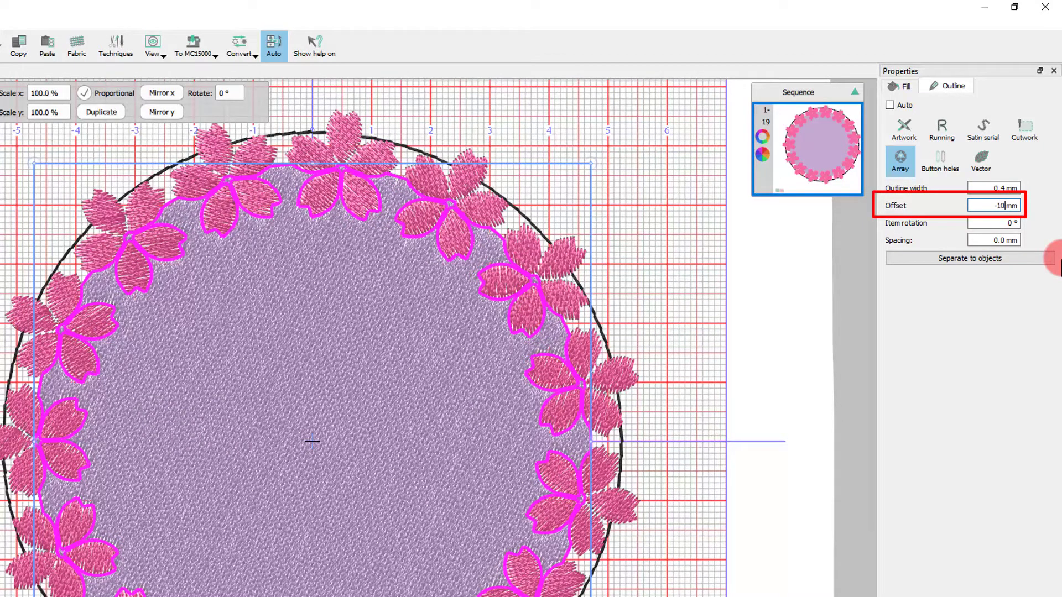
pyautogui.press('Return')
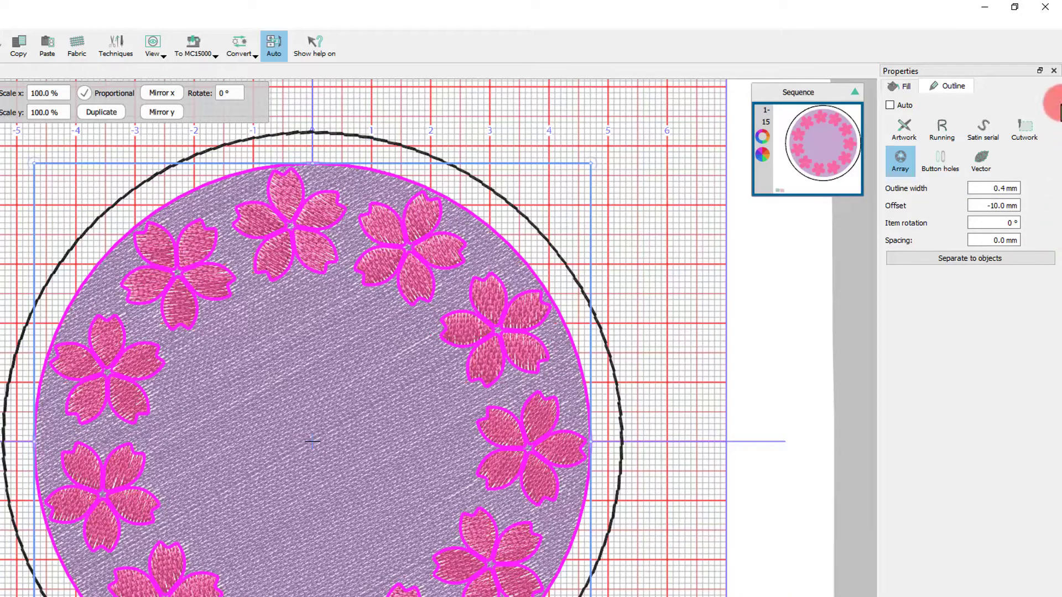
pyautogui.doubleClick(996, 240)
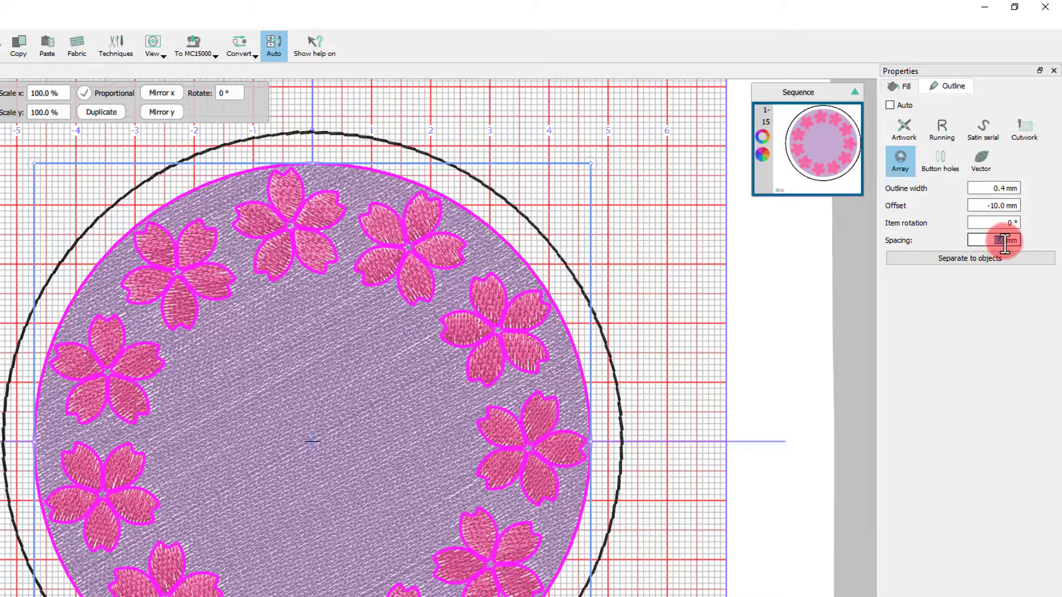
pyautogui.write('2')
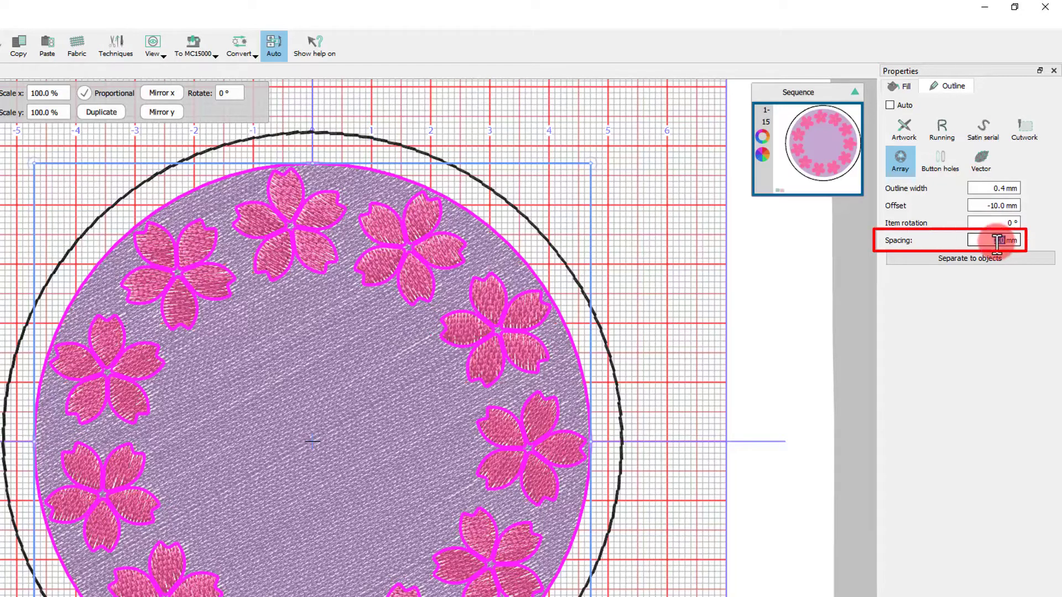
pyautogui.press('Return')
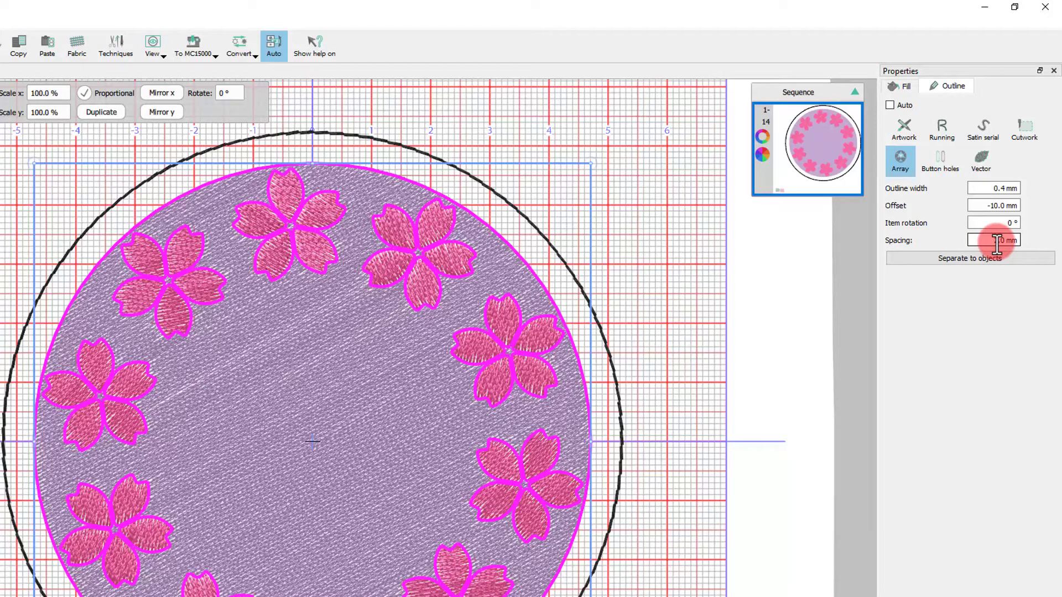
pyautogui.click(681, 360)
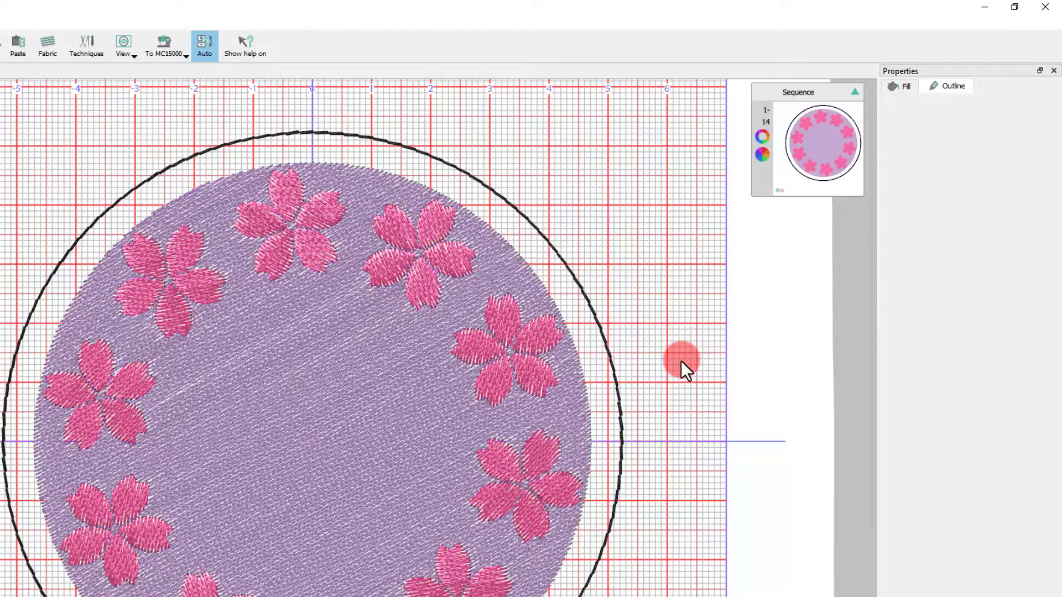
pyautogui.click(523, 347)
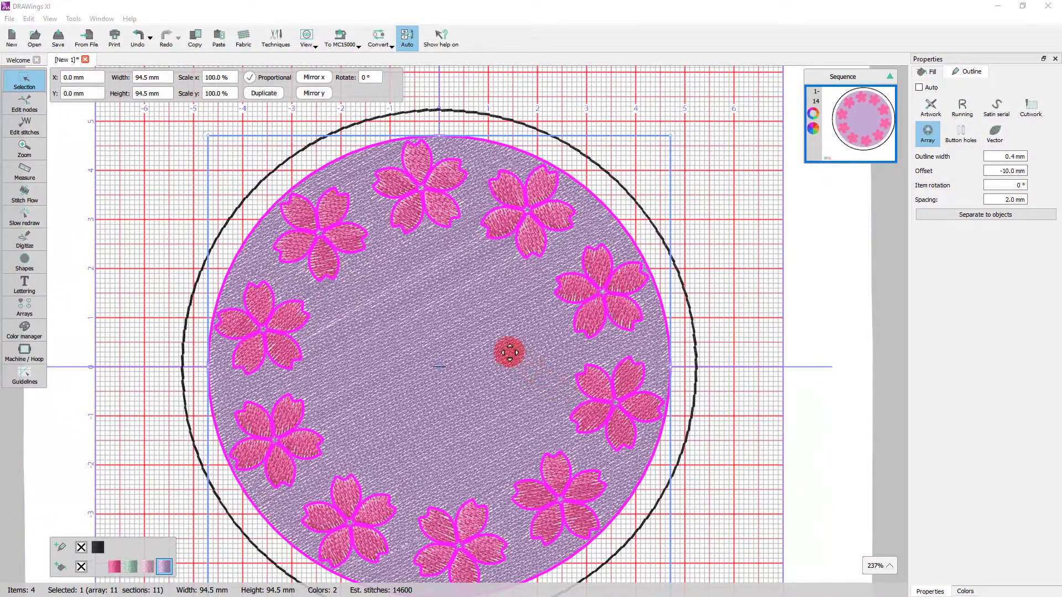
# Fill the inner circle with an array of Floral Leaf01 clipart and drag its placement vector.
pyautogui.click(925, 72)
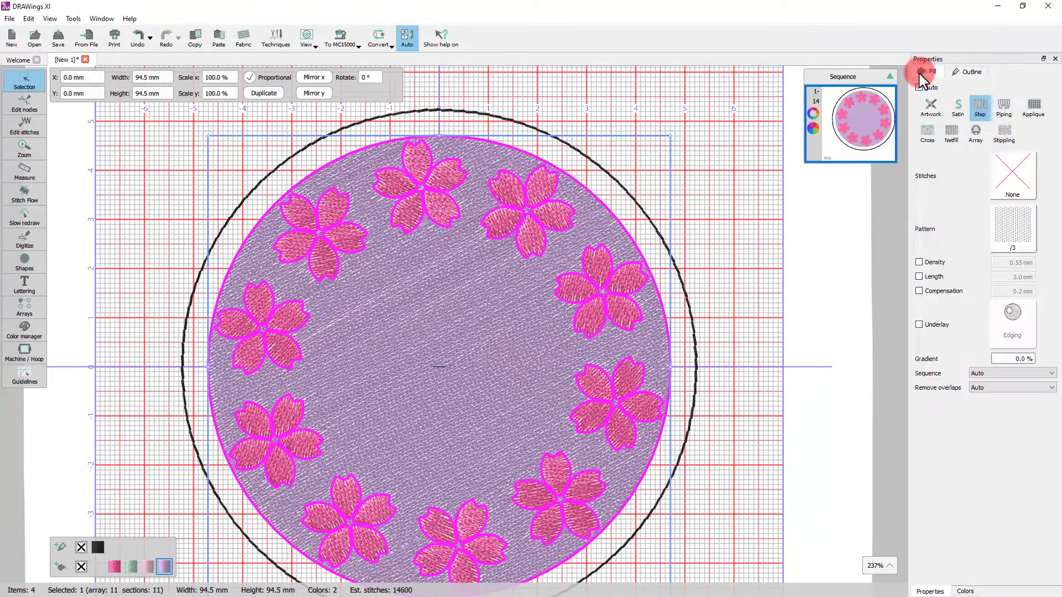
pyautogui.click(976, 135)
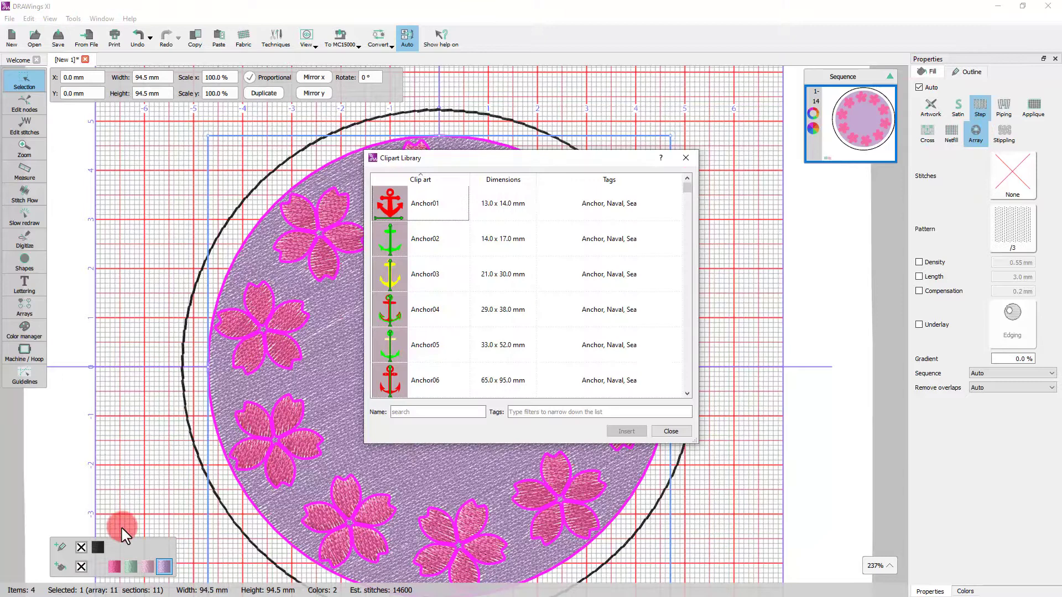
pyautogui.click(419, 413)
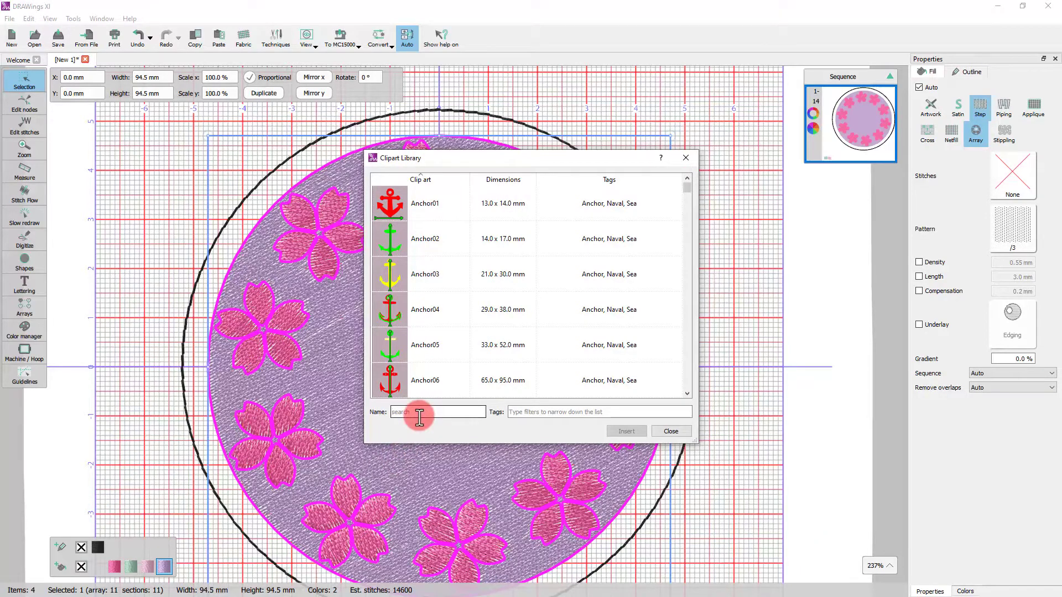
pyautogui.write('flo')
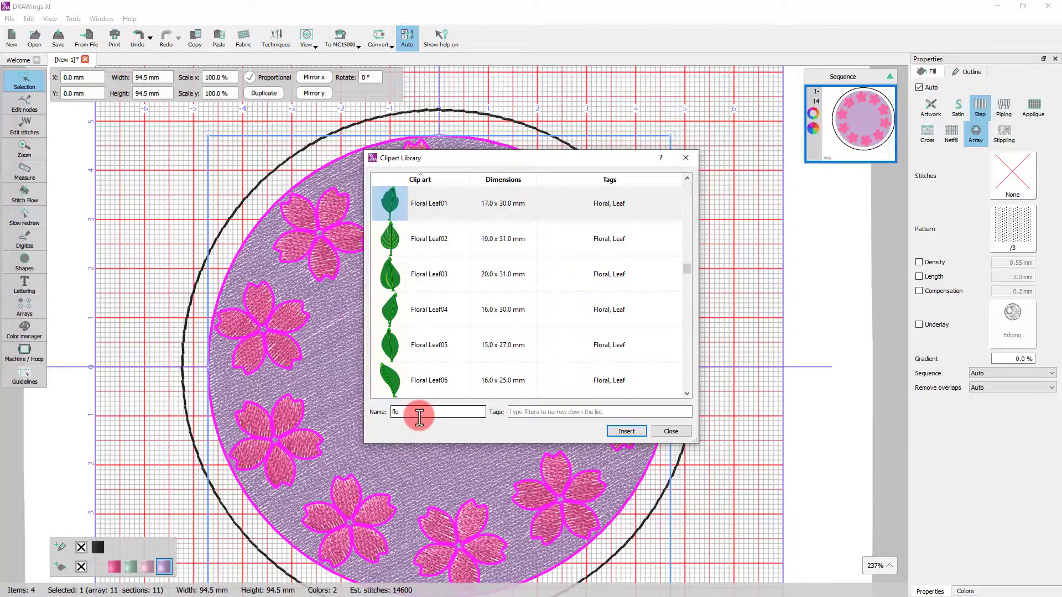
pyautogui.click(409, 202)
pyautogui.click(625, 432)
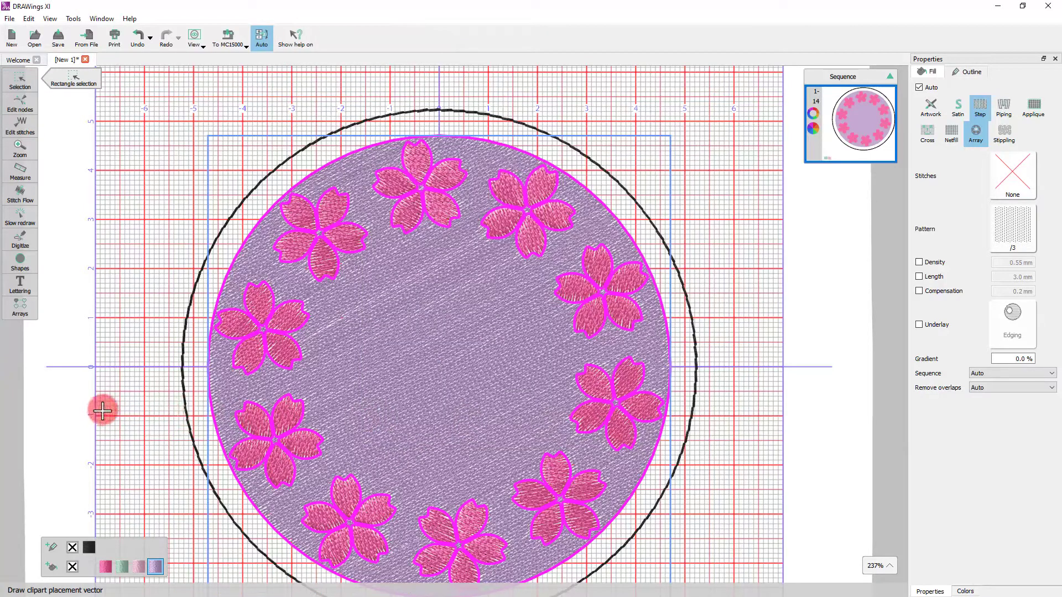
pyautogui.moveTo(101, 413); pyautogui.dragTo(164, 349)
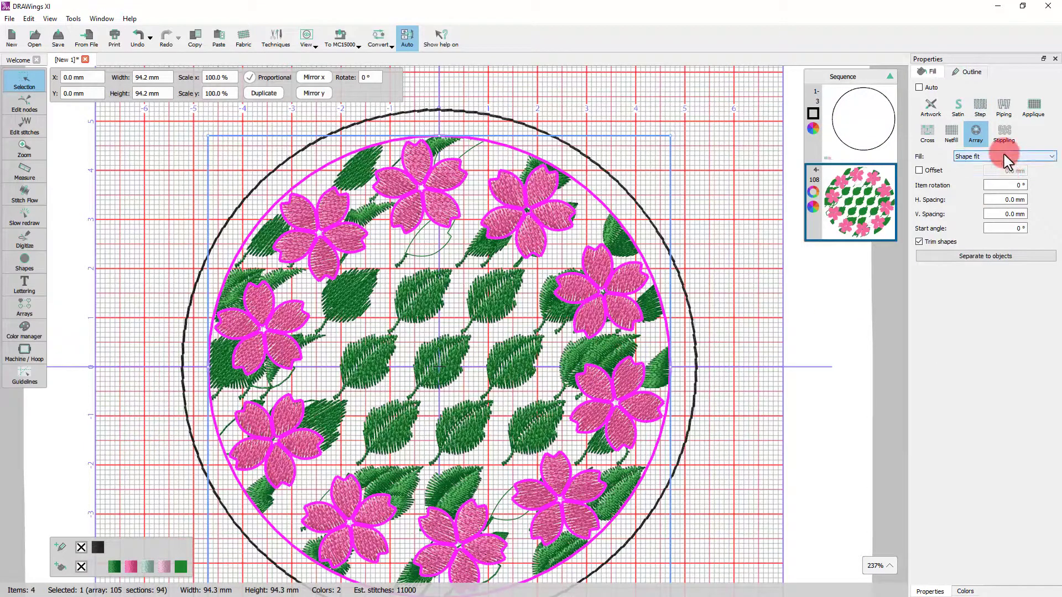
# Switch the leaf array's fill layout to Contour.
pyautogui.click(1004, 156)
pyautogui.click(988, 180)
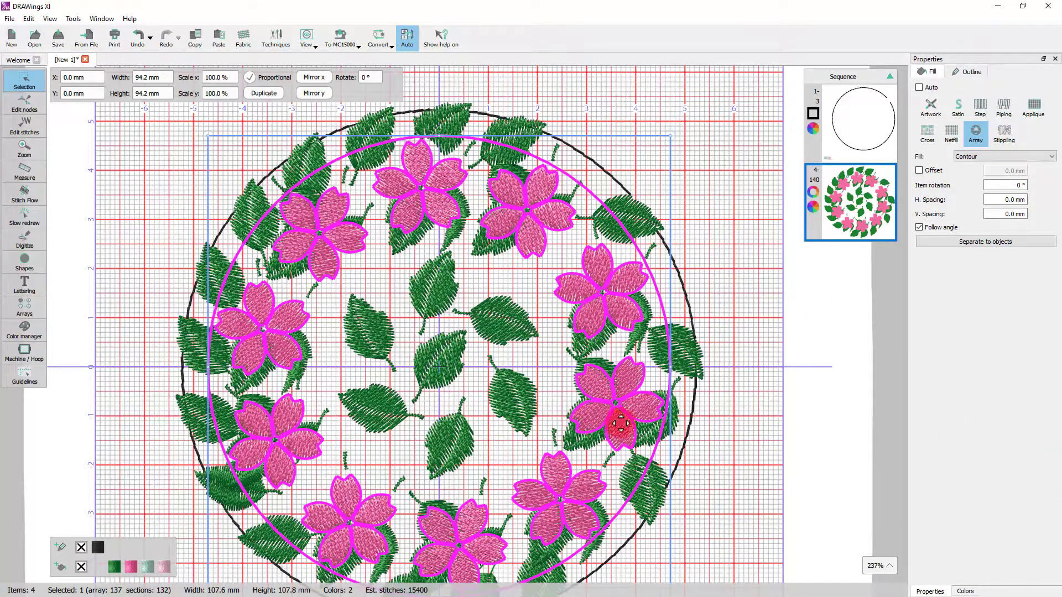
# Enlarge the centre leaves by moving the placement vector node in Edit nodes.
pyautogui.click(24, 105)
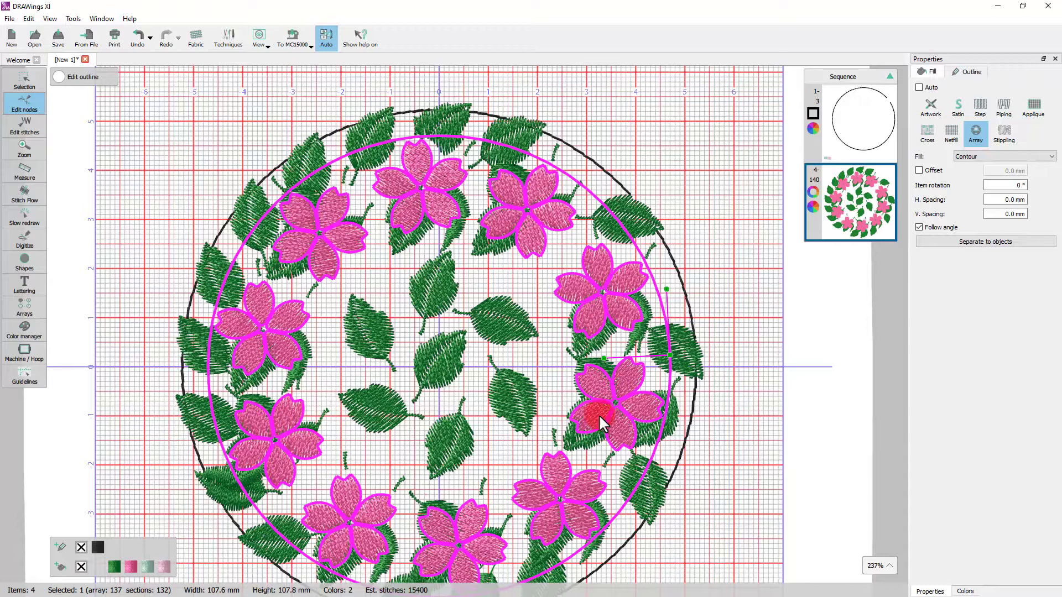
pyautogui.moveTo(669, 357); pyautogui.dragTo(620, 358)
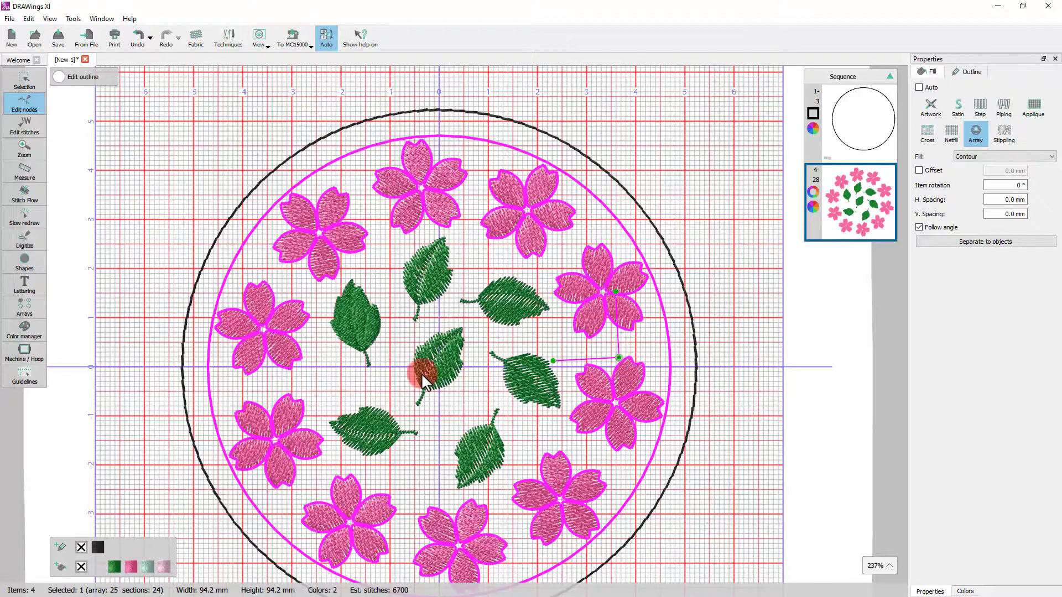
pyautogui.scroll(-5, 402, 338)
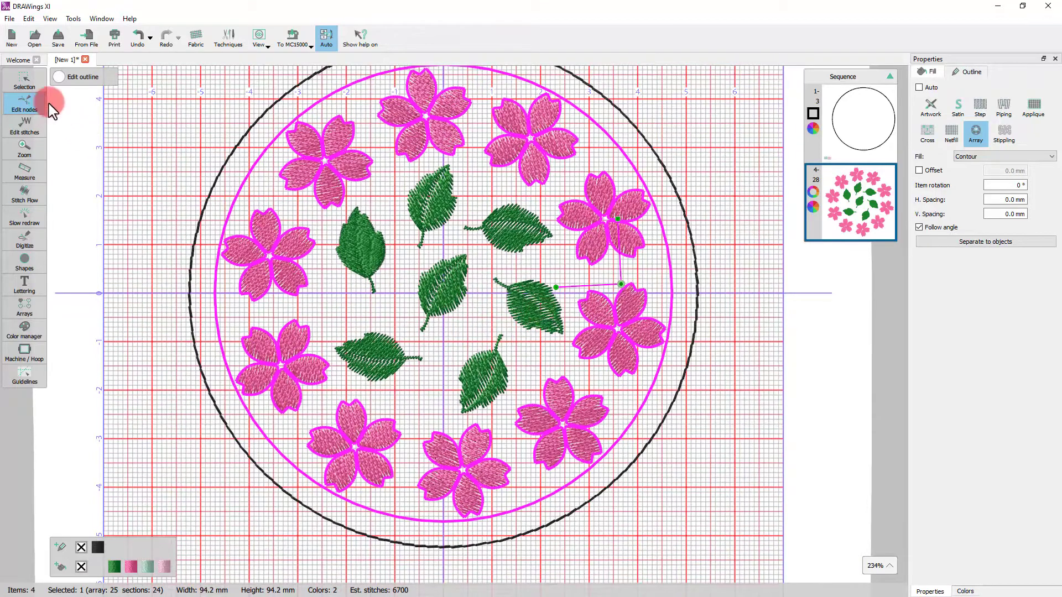
pyautogui.click(27, 81)
pyautogui.click(604, 482)
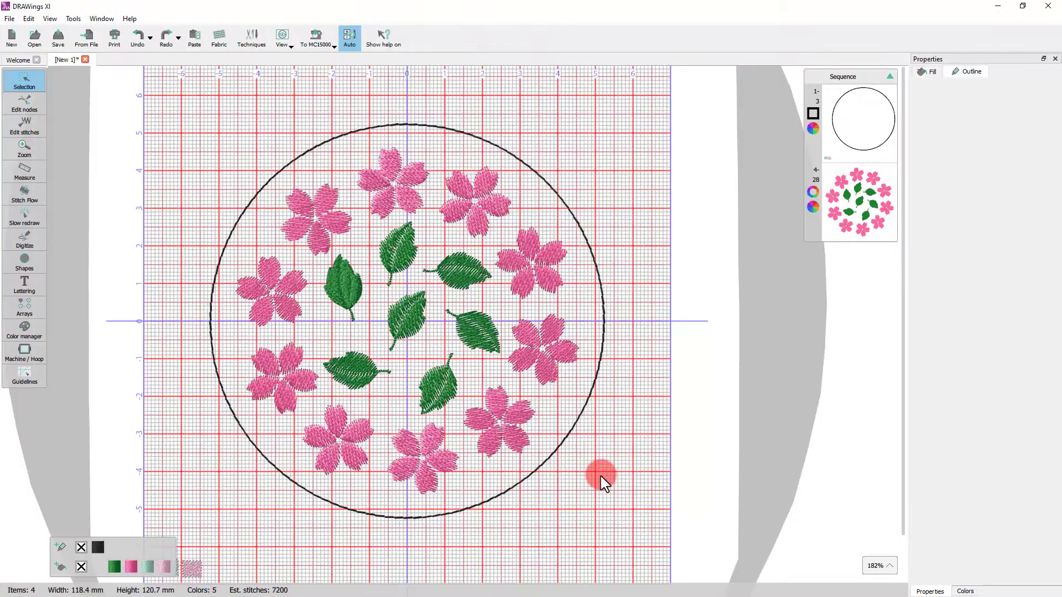
# Separate the blossom and leaf arrays into individual objects, redoing the split after an undo.
pyautogui.click(487, 334)
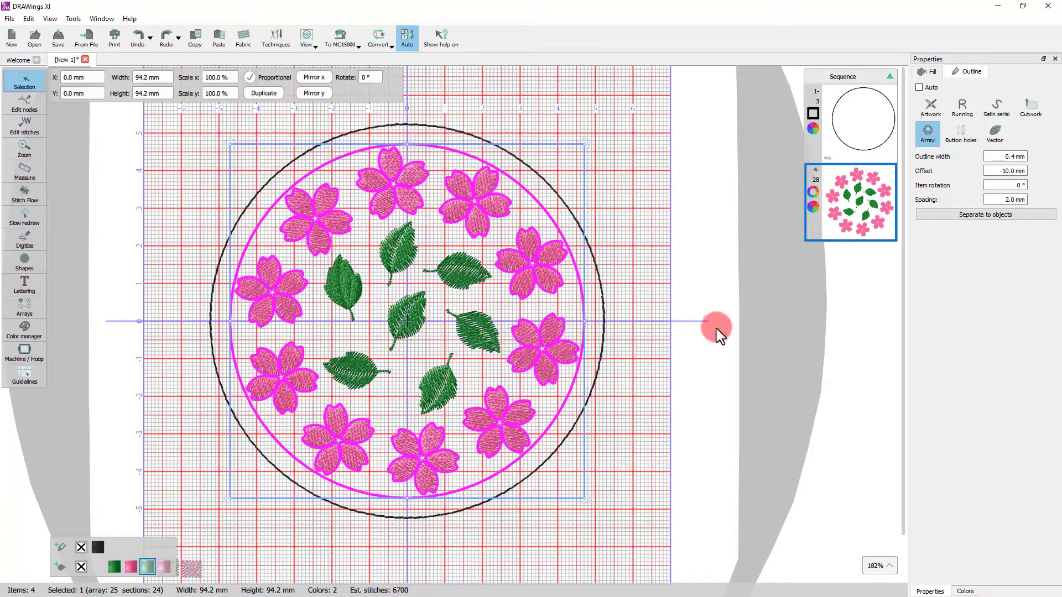
pyautogui.click(628, 315)
pyautogui.click(541, 275)
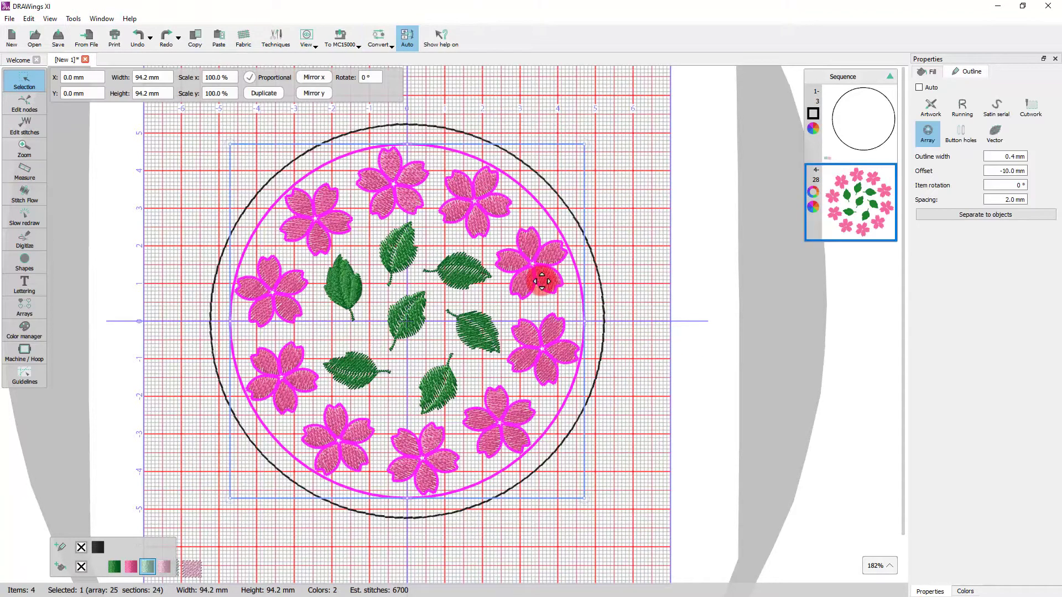
pyautogui.click(936, 217)
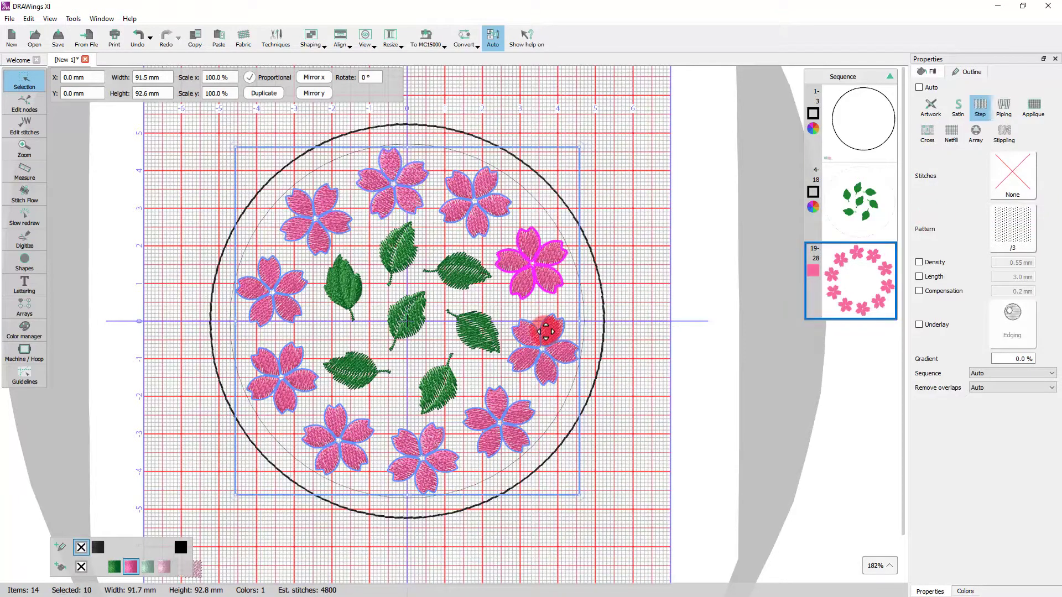
pyautogui.hotkey('ctrl', 'z')
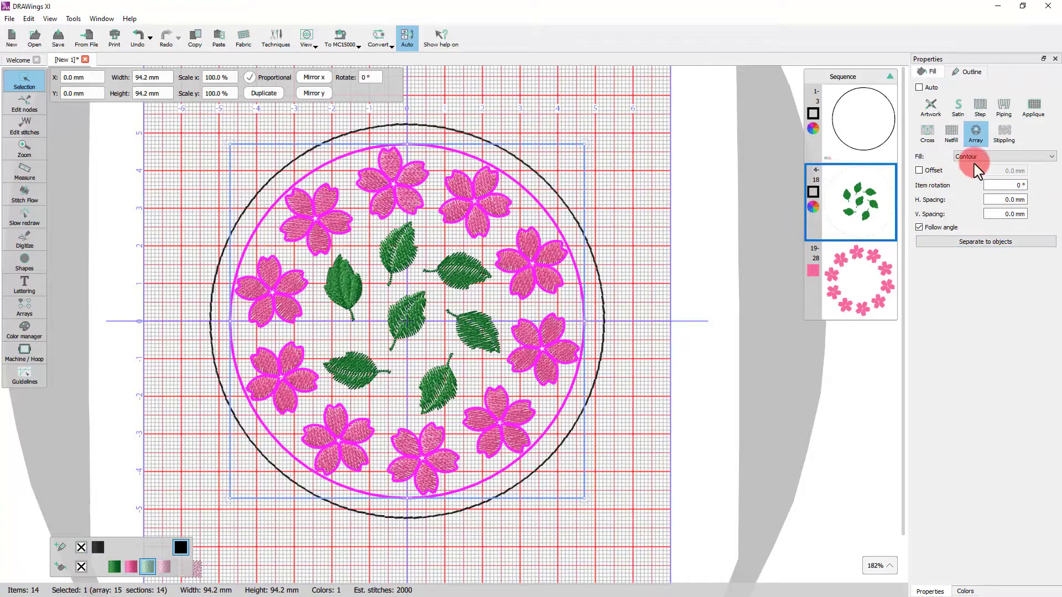
pyautogui.click(983, 242)
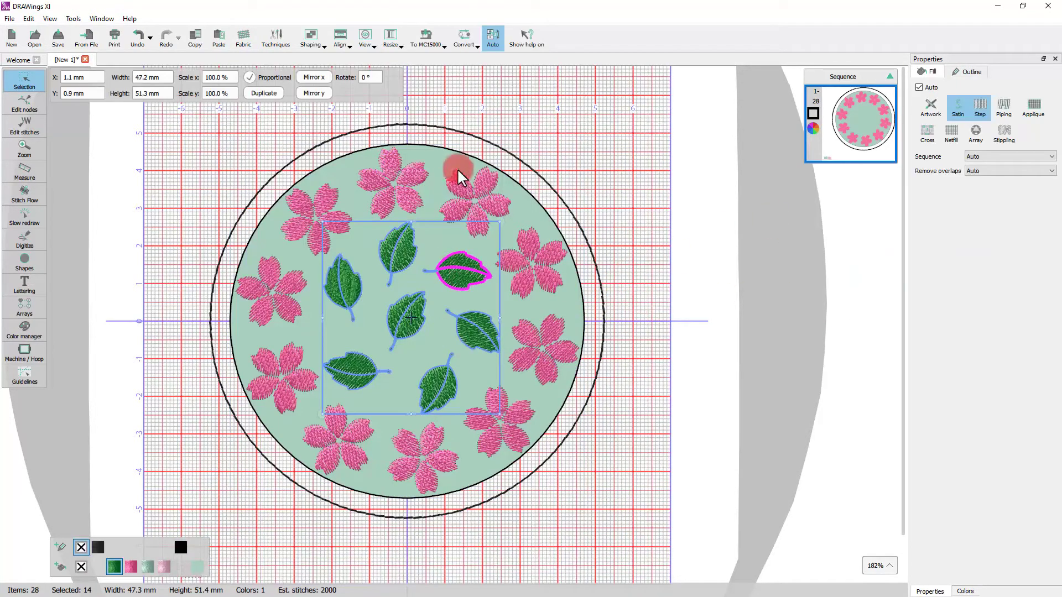
pyautogui.click(478, 204)
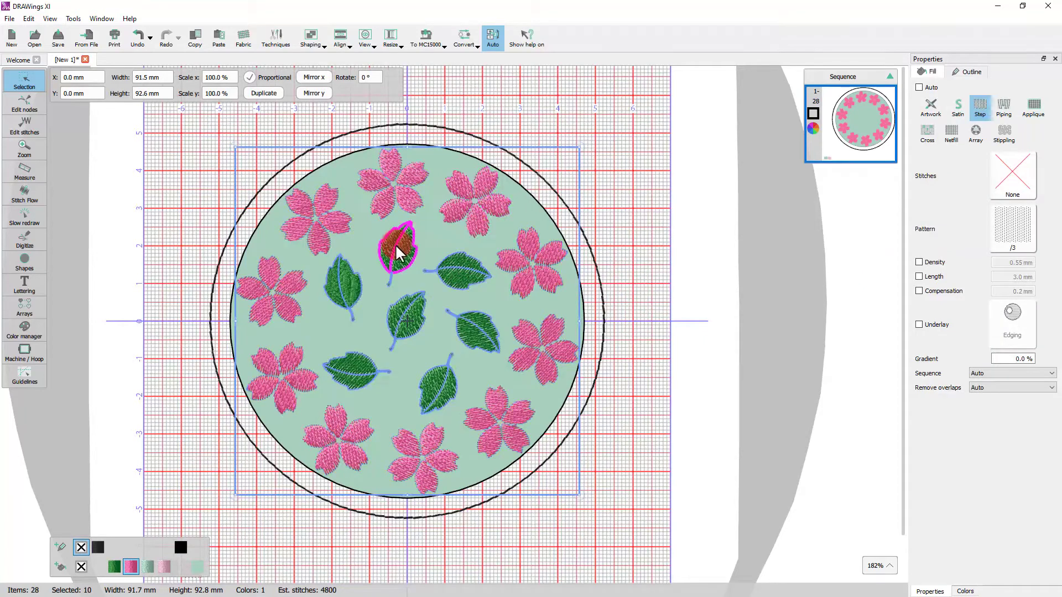
pyautogui.click(235, 174)
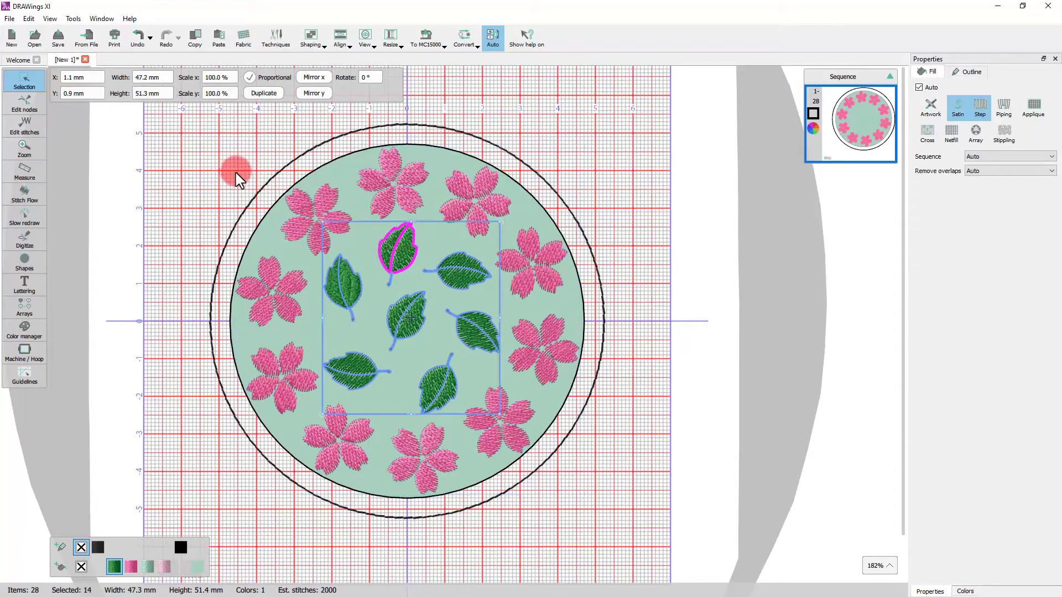
# Delete the pale green filled circle behind the blossoms and leaves.
pyautogui.click(340, 160)
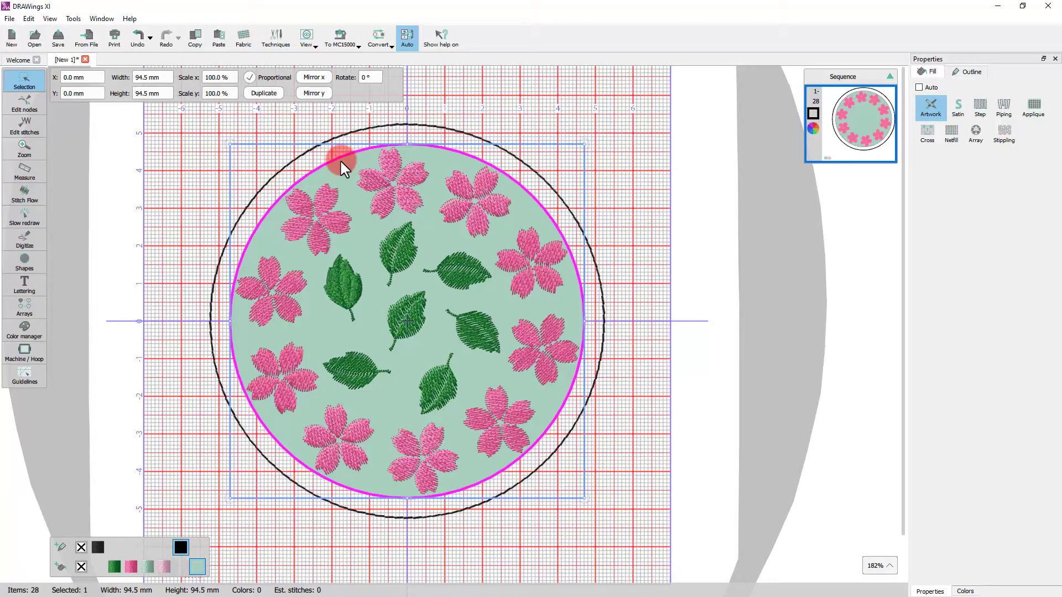
pyautogui.press('Delete')
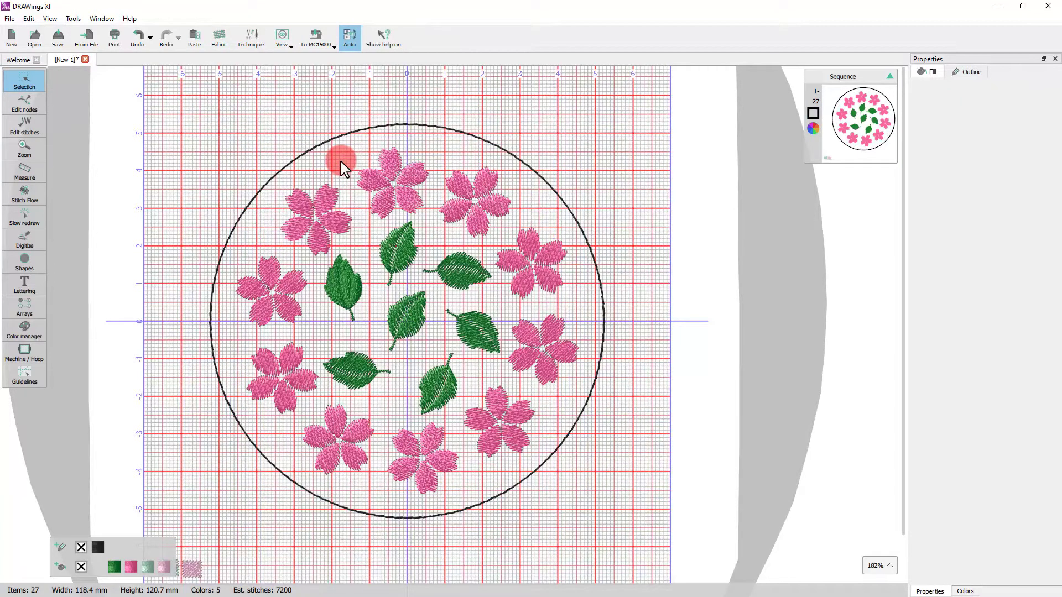
# Recolour the leaves light green and the flowers light pink.
pyautogui.click(398, 241)
pyautogui.click(406, 204)
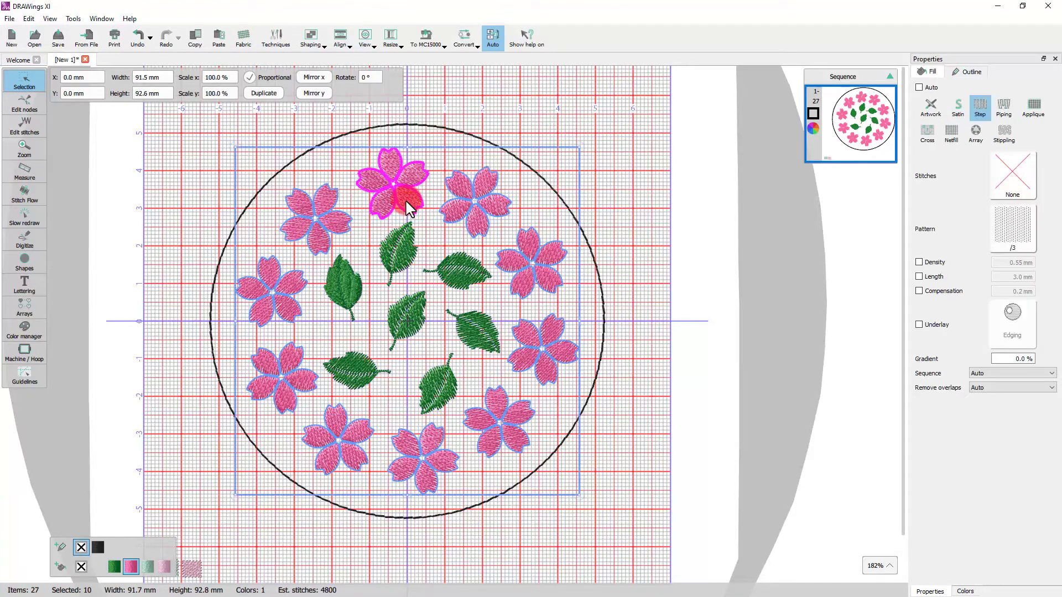
pyautogui.click(404, 243)
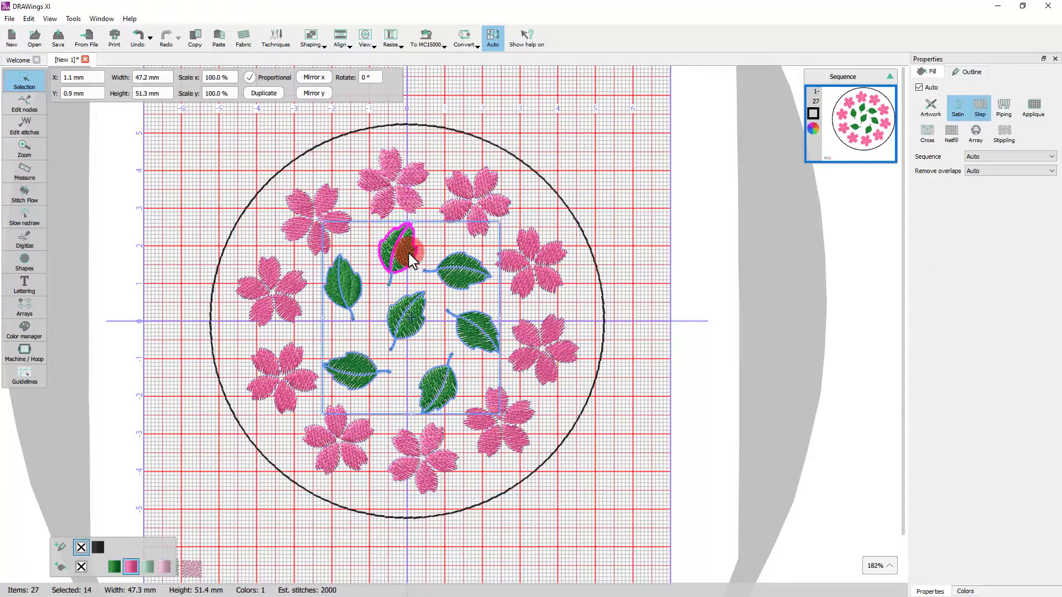
pyautogui.click(147, 566)
pyautogui.click(299, 226)
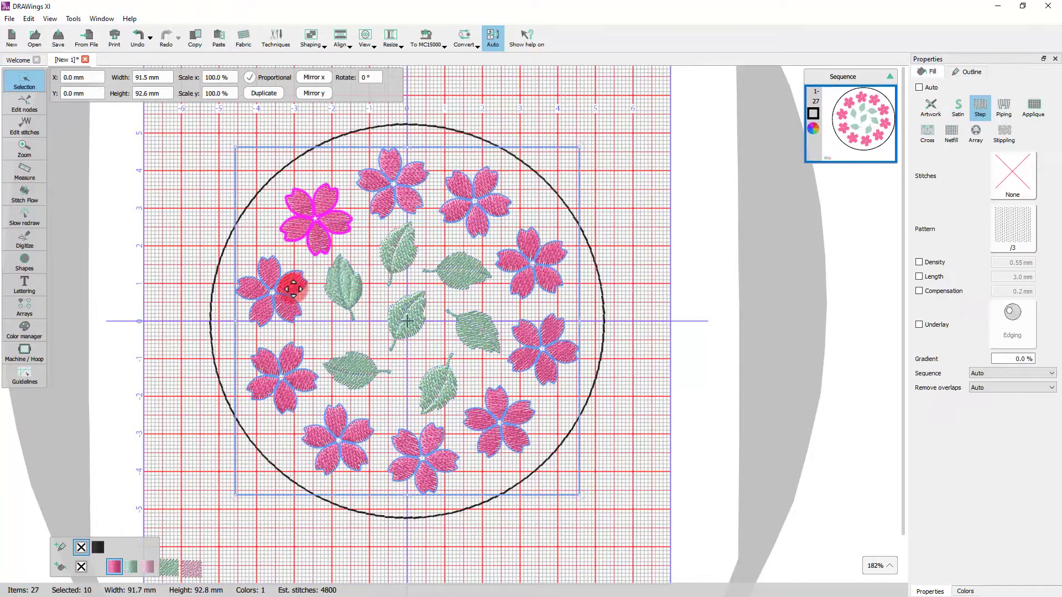
pyautogui.click(145, 566)
pyautogui.click(204, 378)
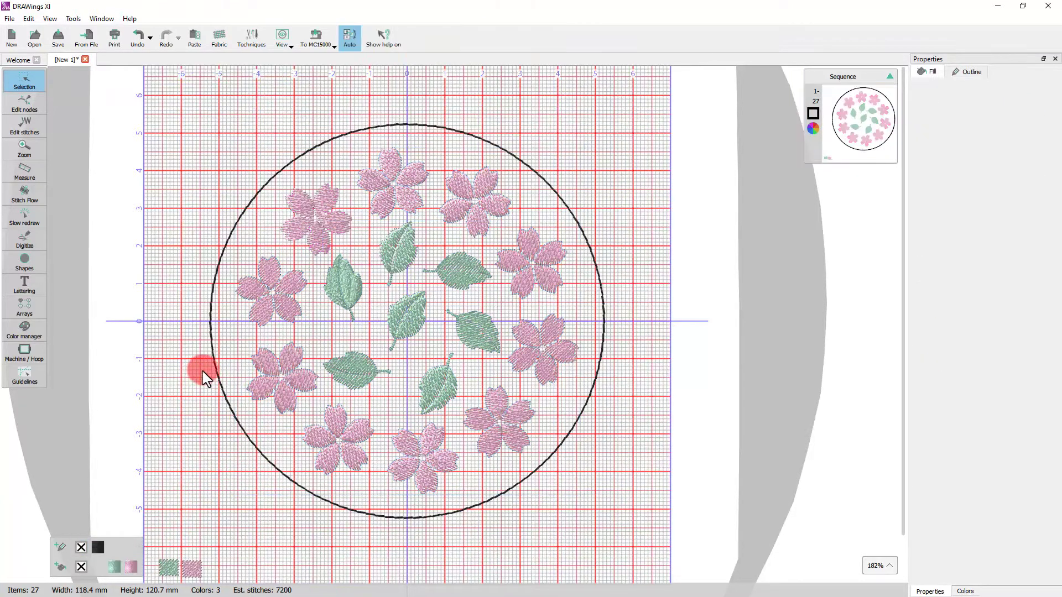
# Ungroup the flower group and the leaf group into separate pieces.
pyautogui.click(406, 193)
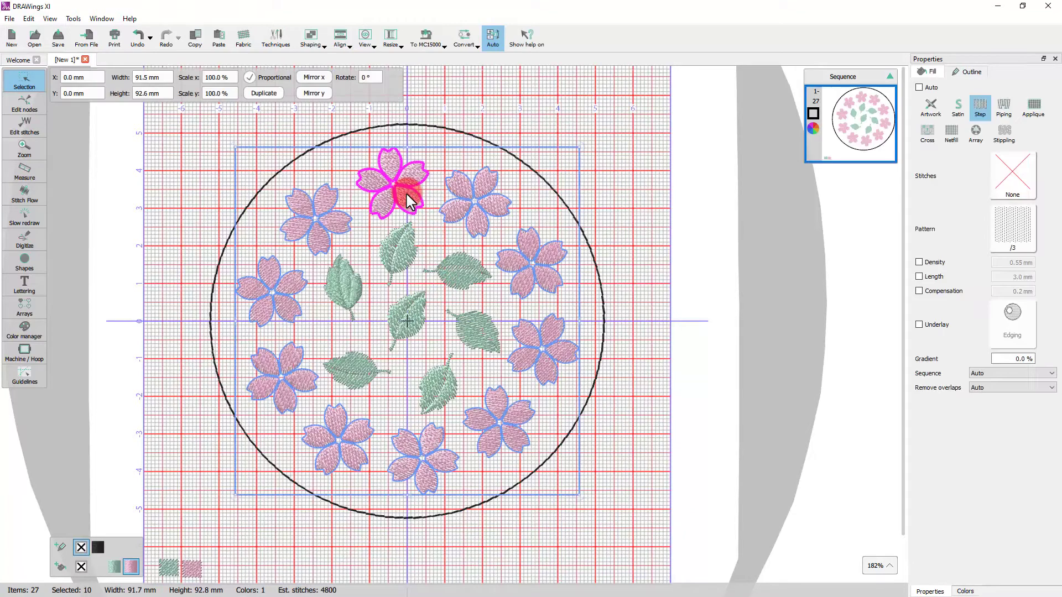
pyautogui.rightClick(406, 192)
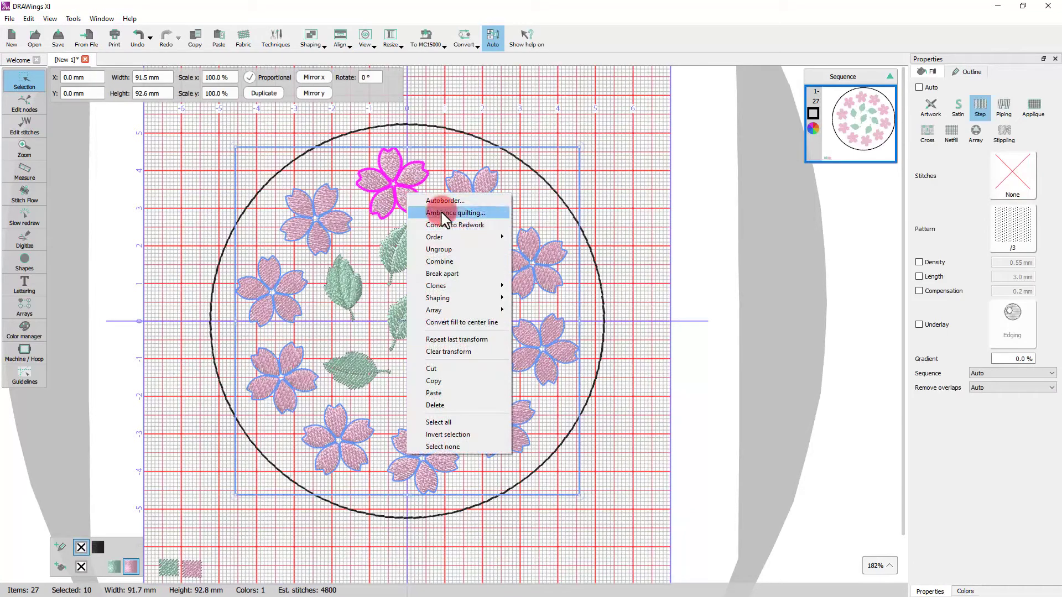
pyautogui.click(474, 253)
pyautogui.click(396, 250)
pyautogui.rightClick(396, 250)
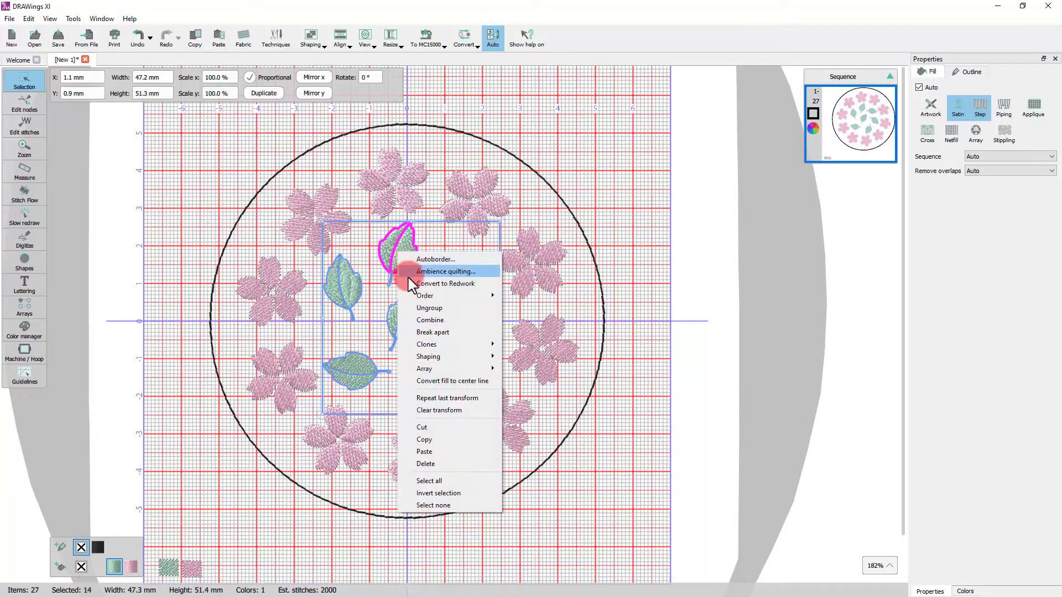
pyautogui.click(420, 308)
pyautogui.click(564, 197)
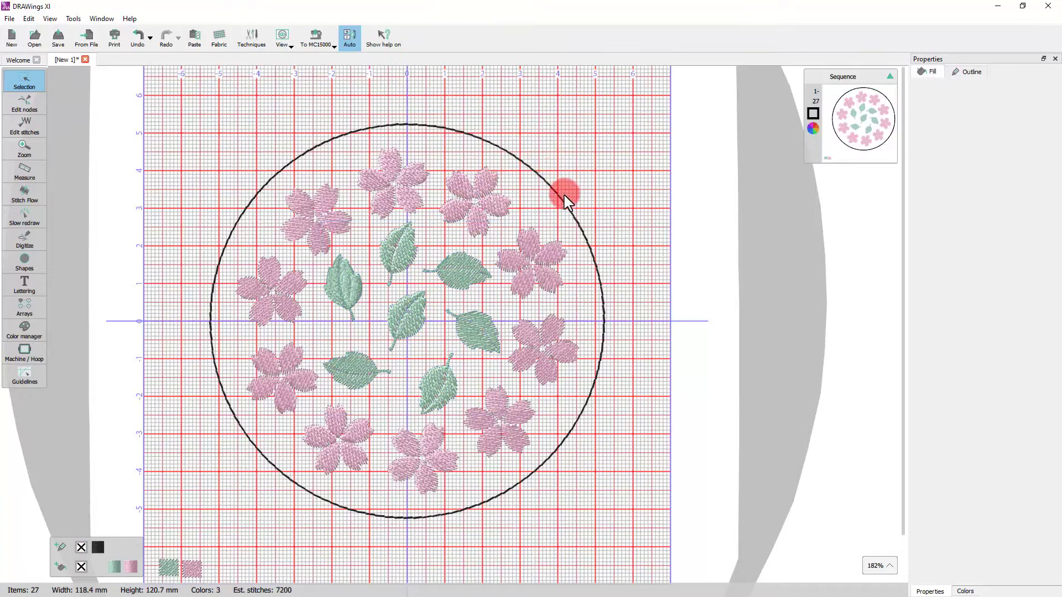
# Give five alternating flowers a Satin serial outline and remove their fill.
pyautogui.press('shift')
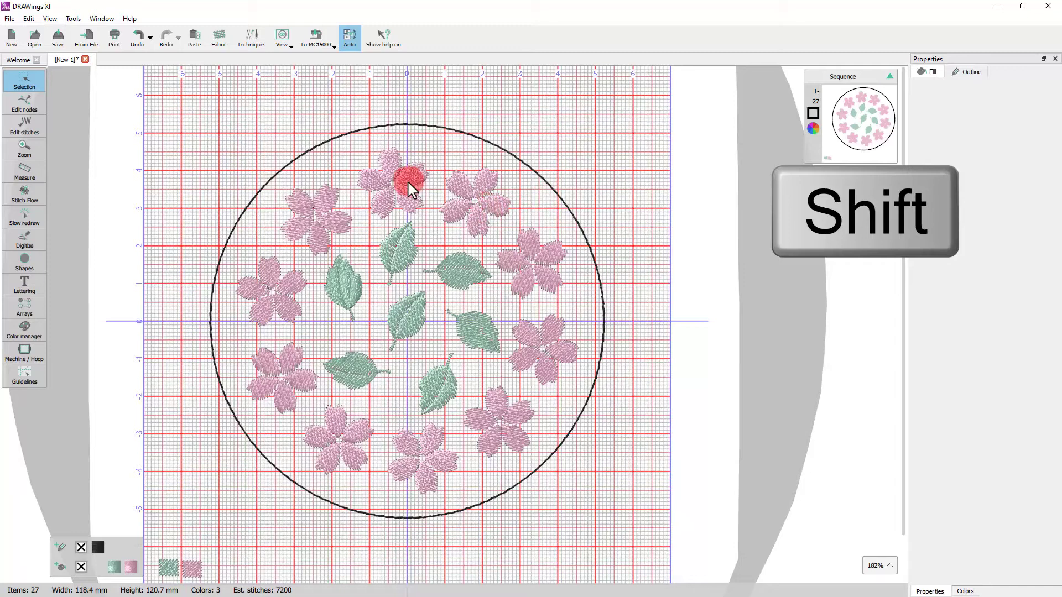
pyautogui.keyDown('shift'); pyautogui.click(467, 184); pyautogui.keyUp('shift')
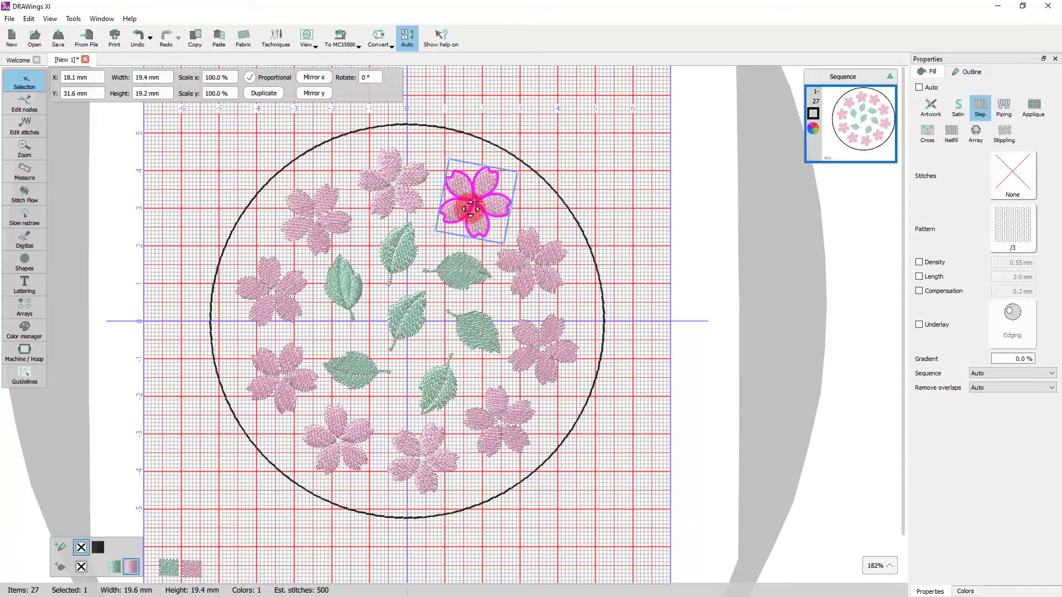
pyautogui.keyDown('shift'); pyautogui.click(534, 343); pyautogui.keyUp('shift')
pyautogui.keyDown('shift'); pyautogui.click(429, 454); pyautogui.keyUp('shift')
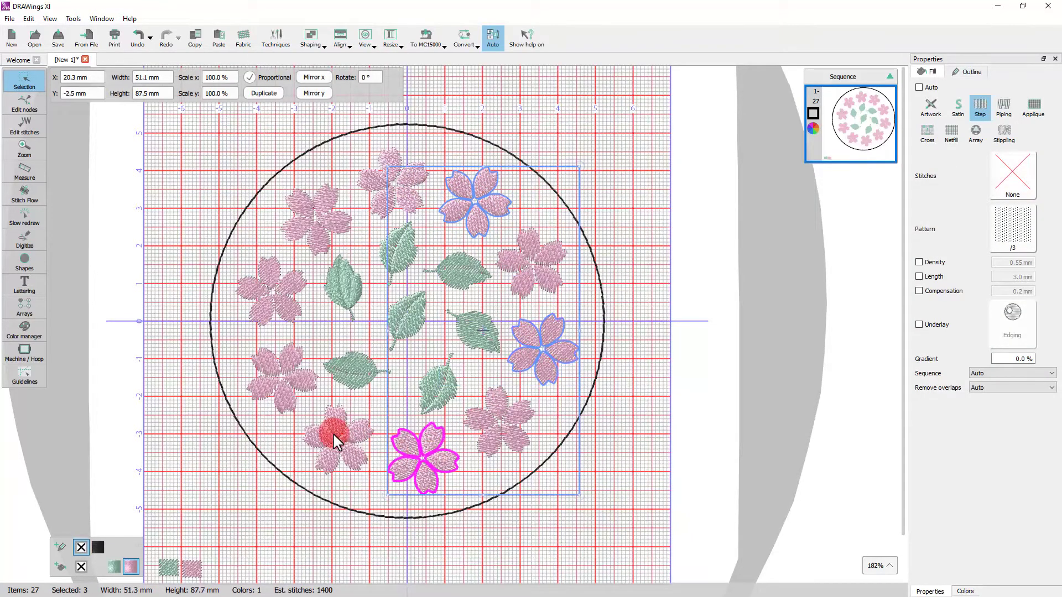
pyautogui.keyDown('shift'); pyautogui.click(295, 383); pyautogui.keyUp('shift')
pyautogui.keyDown('shift'); pyautogui.click(320, 234); pyautogui.keyUp('shift')
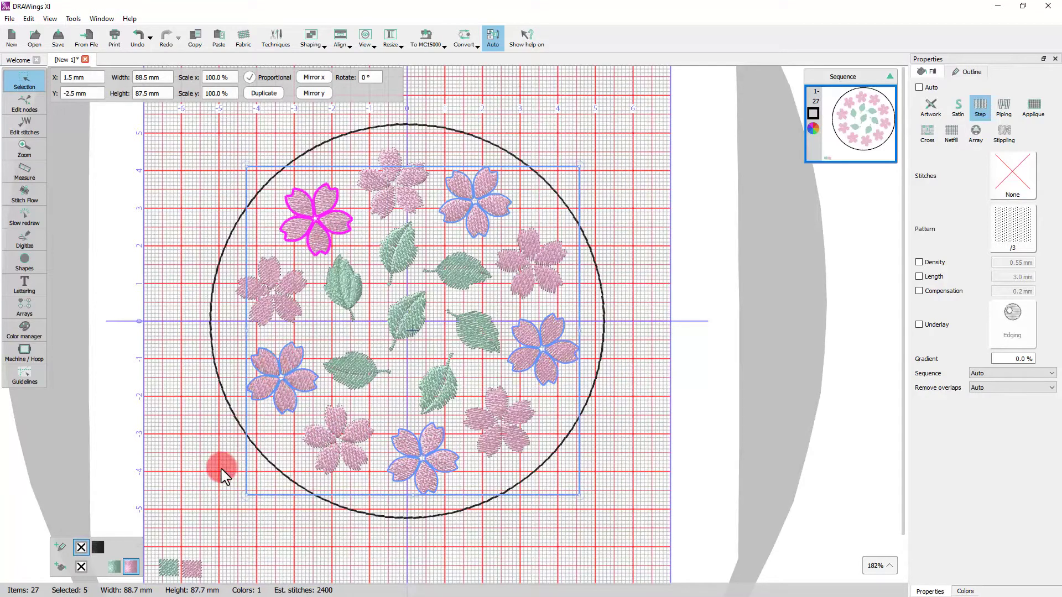
pyautogui.click(968, 71)
pyautogui.click(995, 108)
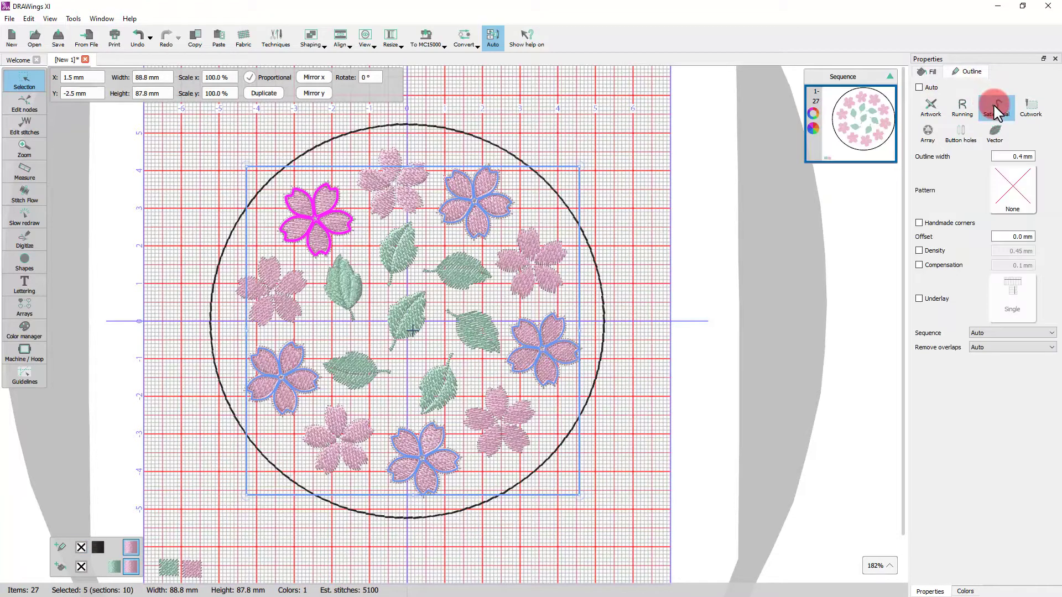
pyautogui.click(80, 566)
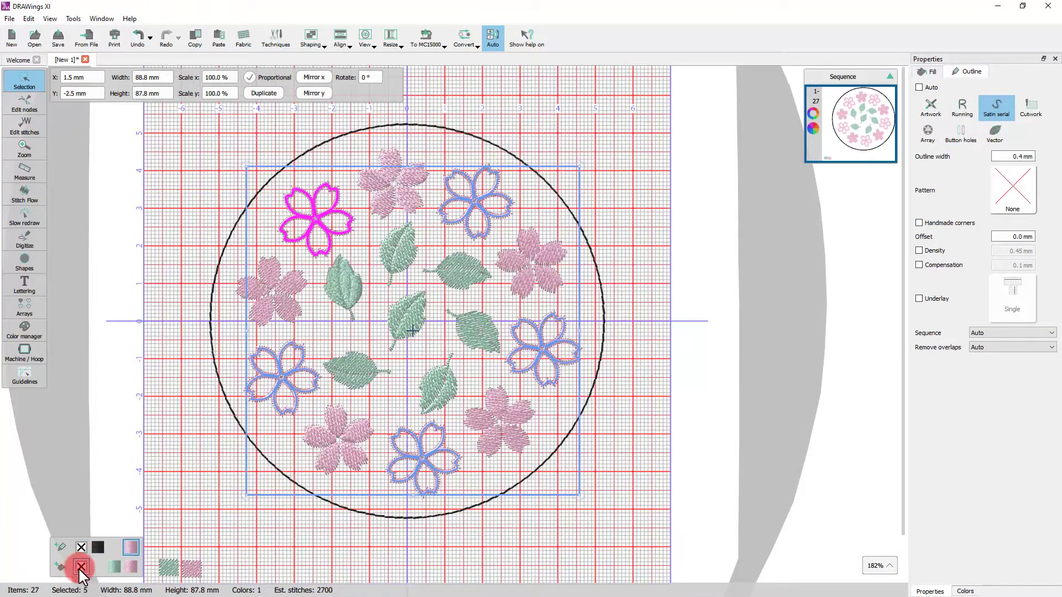
pyautogui.click(228, 468)
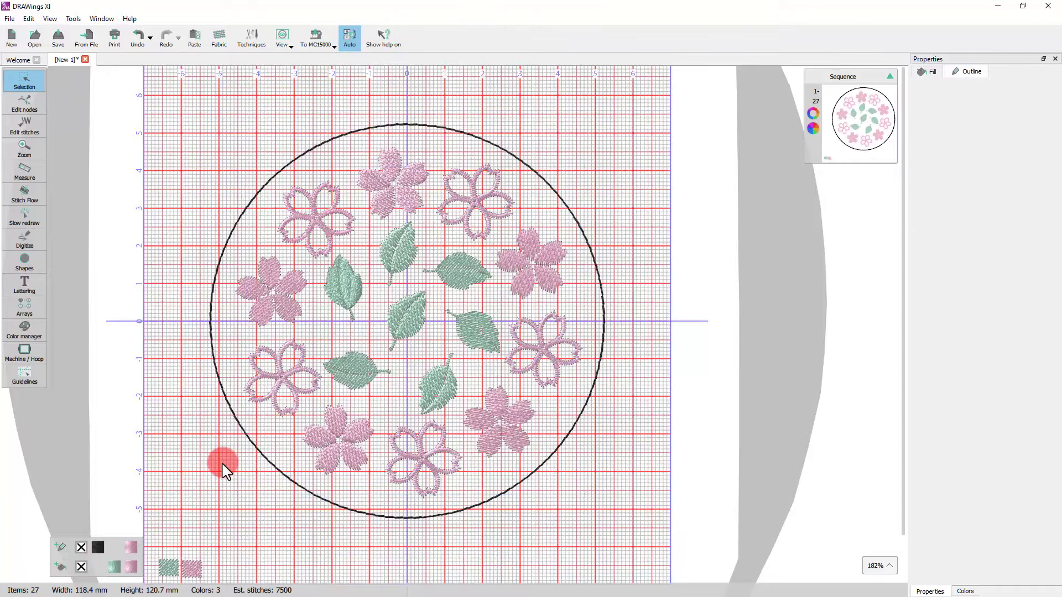
# Select the five solid pink blossoms and apply the Weave fill pattern.
pyautogui.click(416, 204)
pyautogui.keyDown('shift'); pyautogui.click(514, 261); pyautogui.keyUp('shift')
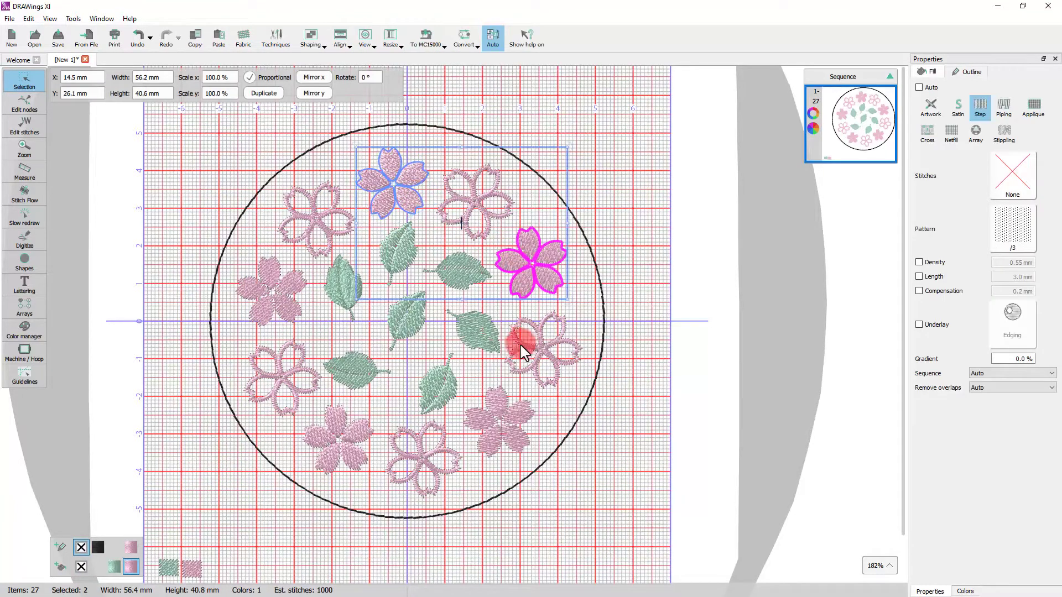
pyautogui.keyDown('shift'); pyautogui.click(494, 407); pyautogui.keyUp('shift')
pyautogui.keyDown('shift'); pyautogui.click(316, 439); pyautogui.keyUp('shift')
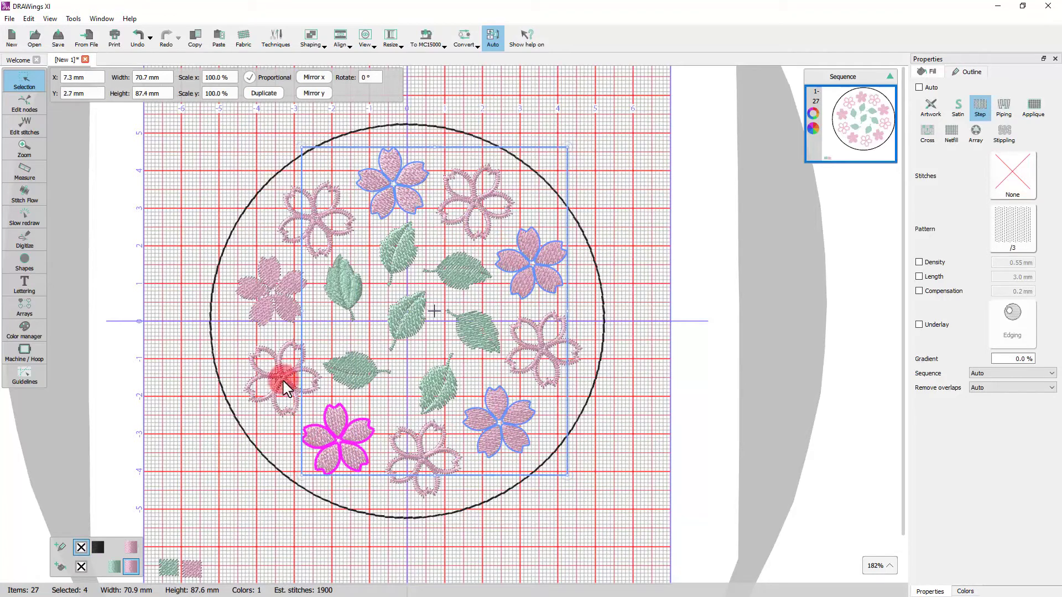
pyautogui.keyDown('shift'); pyautogui.click(261, 304); pyautogui.keyUp('shift')
pyautogui.click(1012, 228)
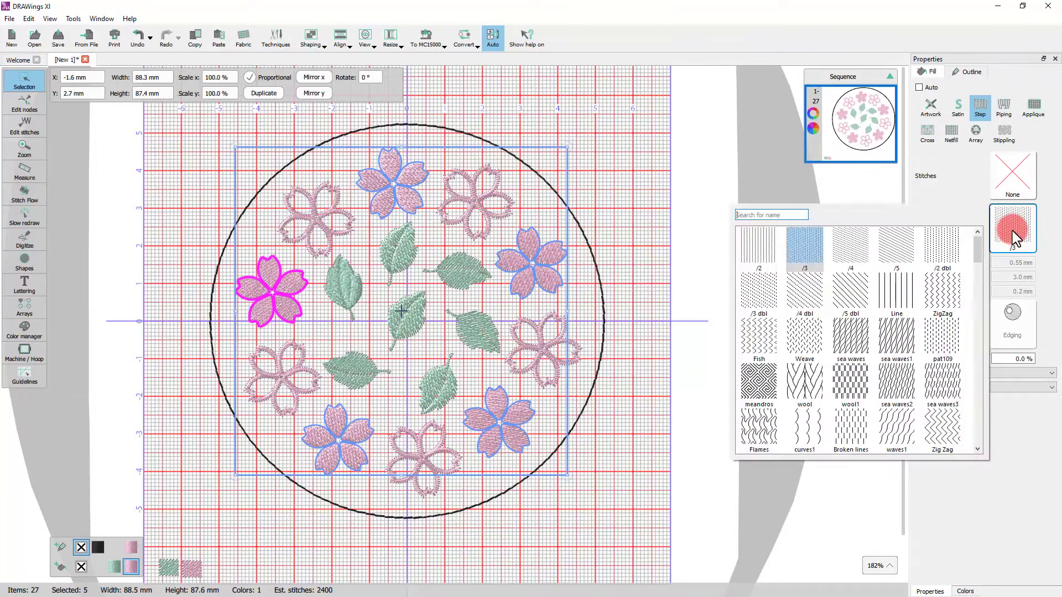
pyautogui.write('we')
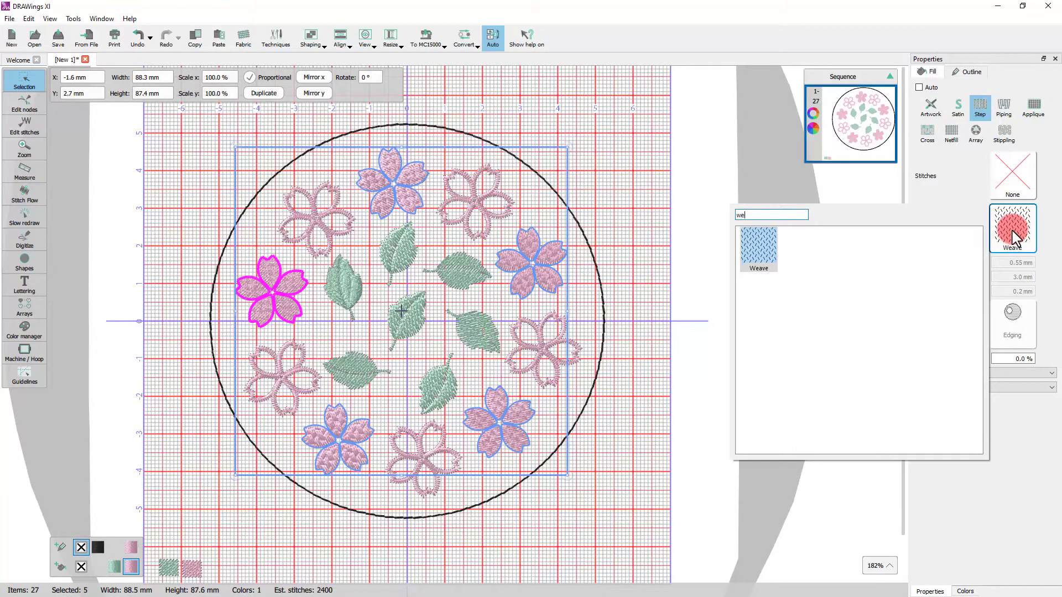
pyautogui.click(753, 258)
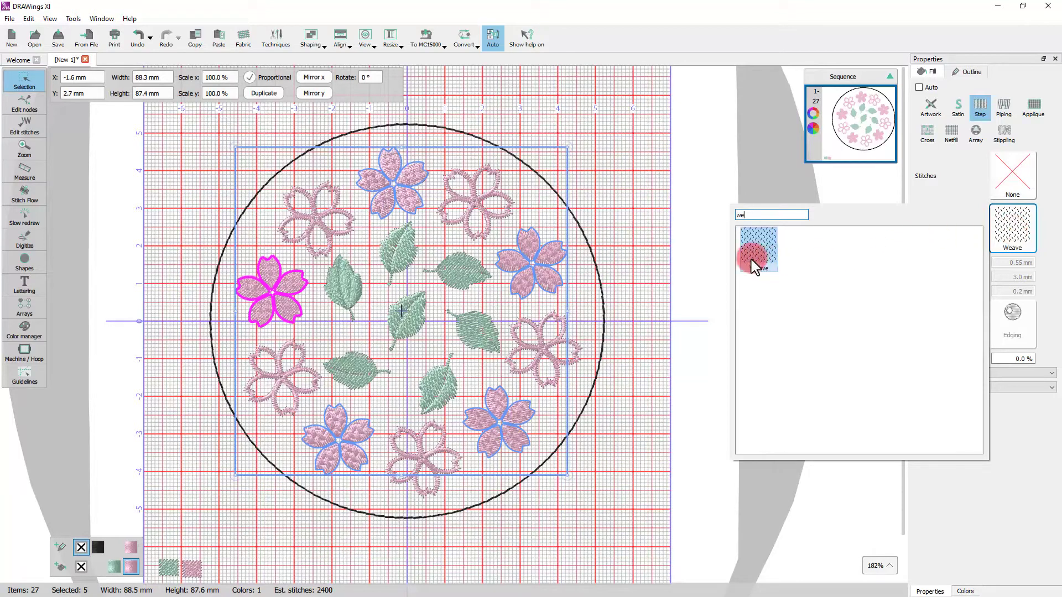
pyautogui.click(753, 255)
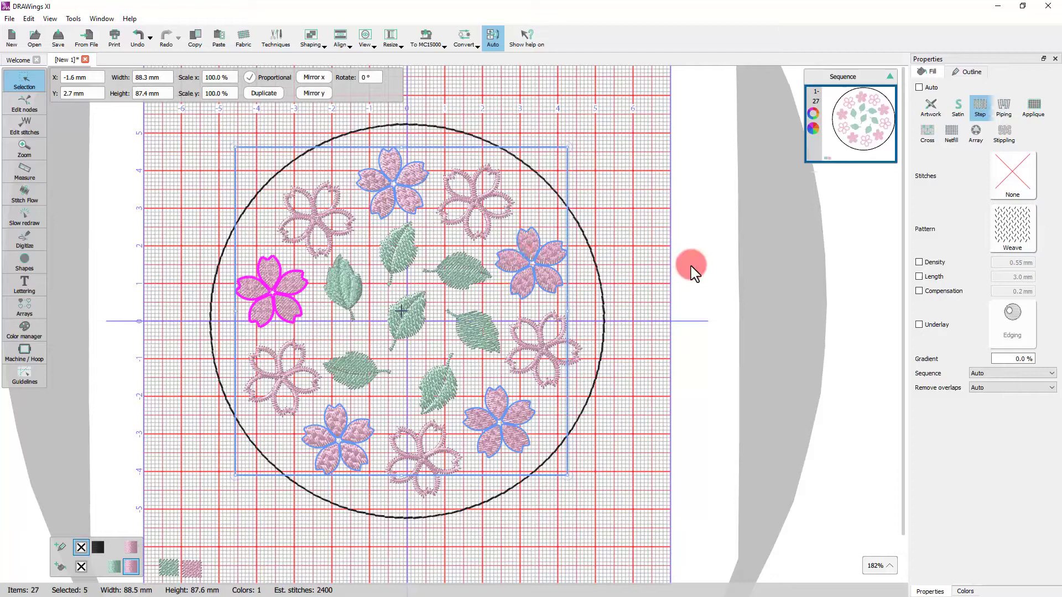
# Add Netting underlay to the blossoms and set their stitch length to 8.0 mm.
pyautogui.click(935, 326)
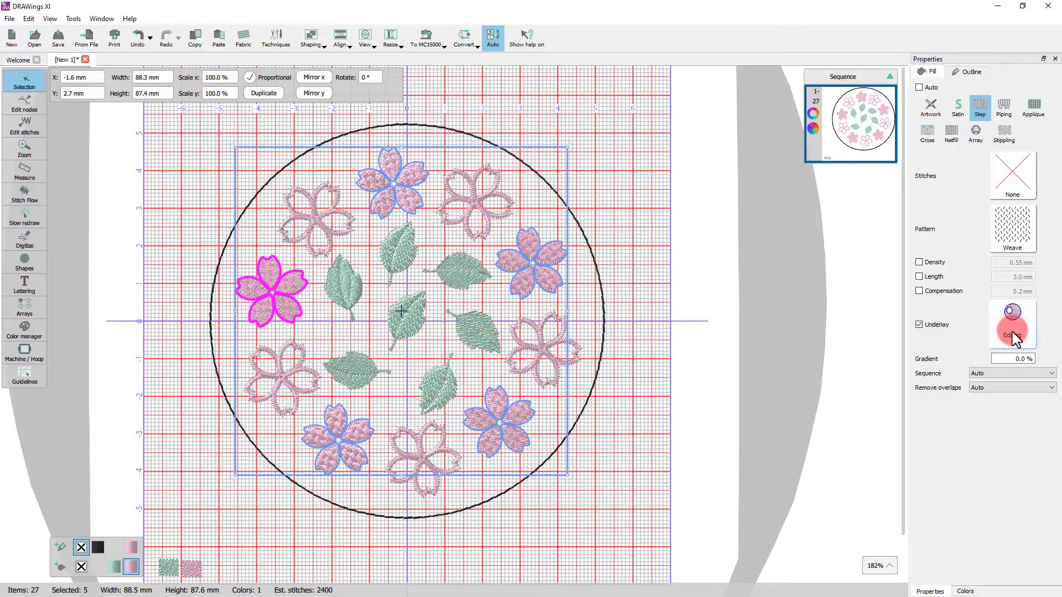
pyautogui.click(1015, 327)
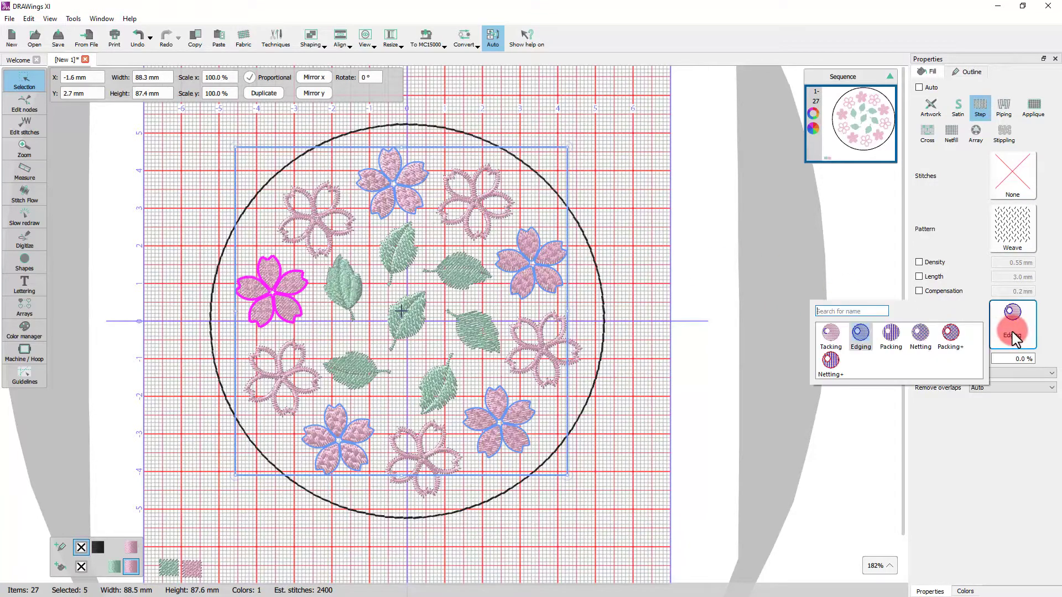
pyautogui.click(920, 333)
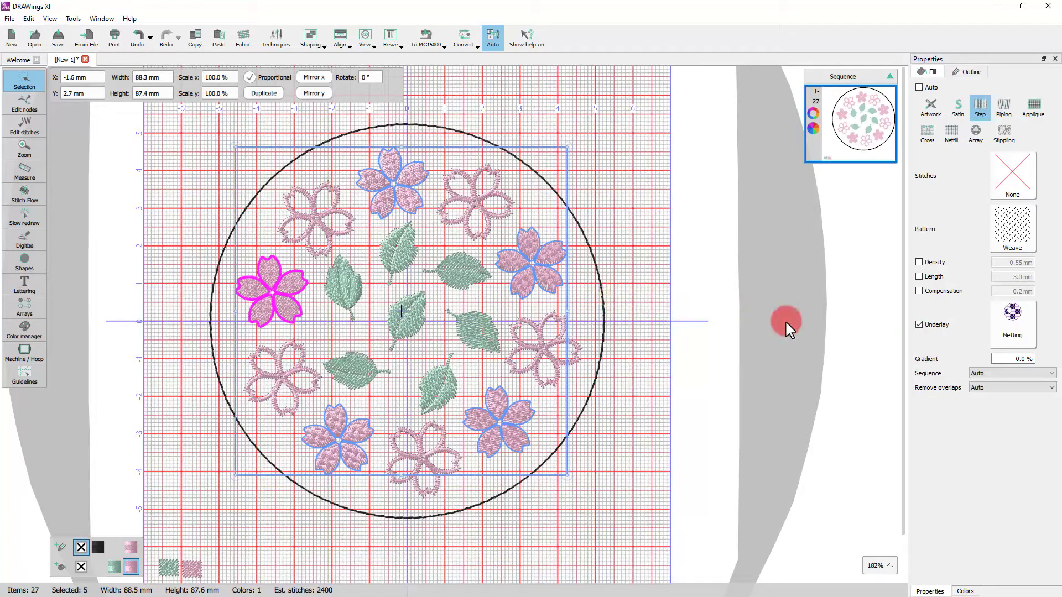
pyautogui.click(919, 277)
pyautogui.doubleClick(1008, 282)
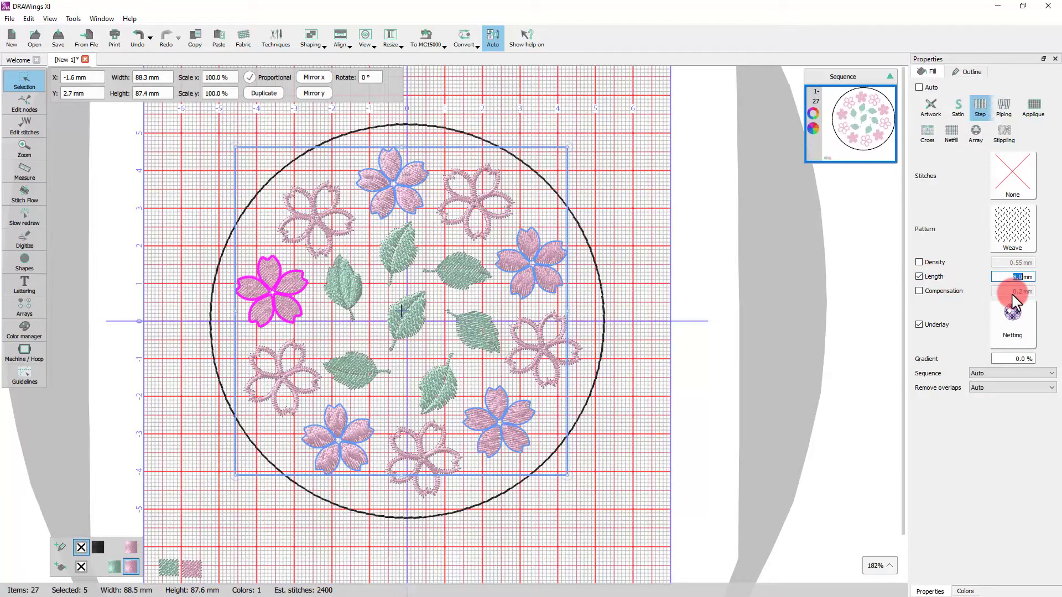
pyautogui.write('8')
pyautogui.press('Return')
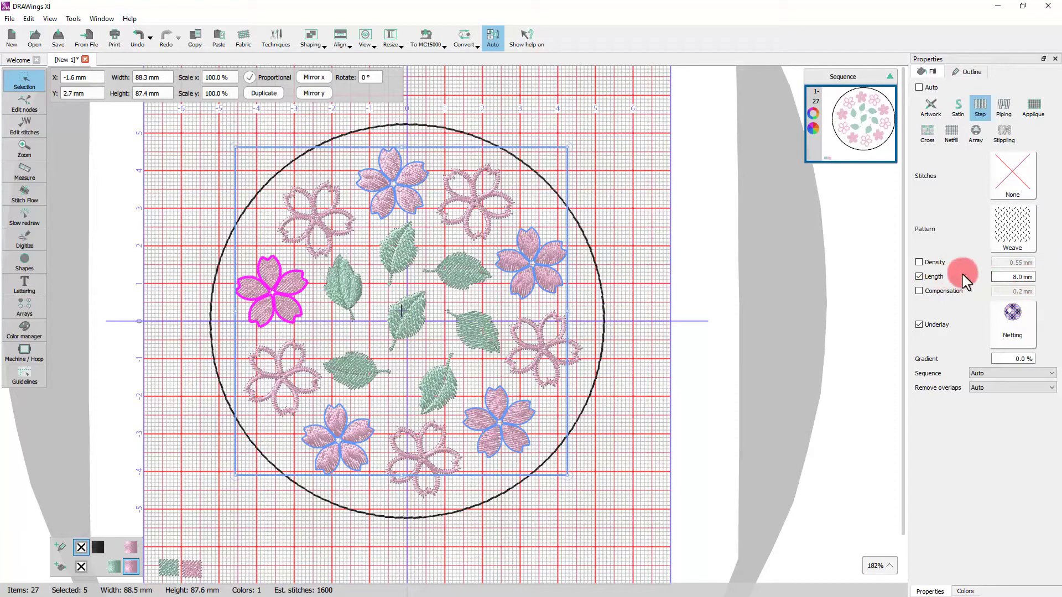
pyautogui.click(1006, 278)
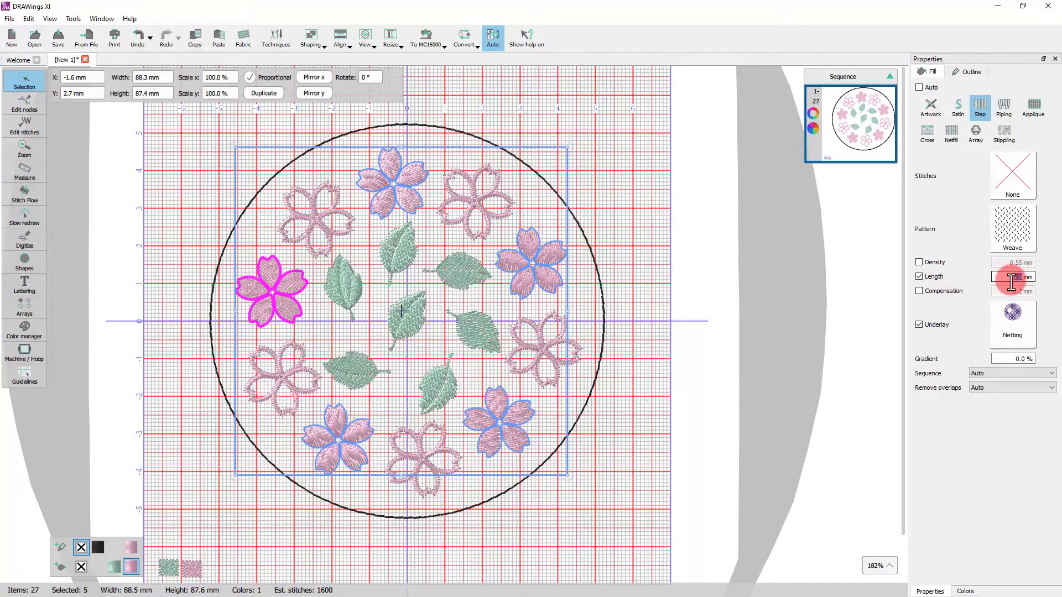
pyautogui.doubleClick(1011, 282)
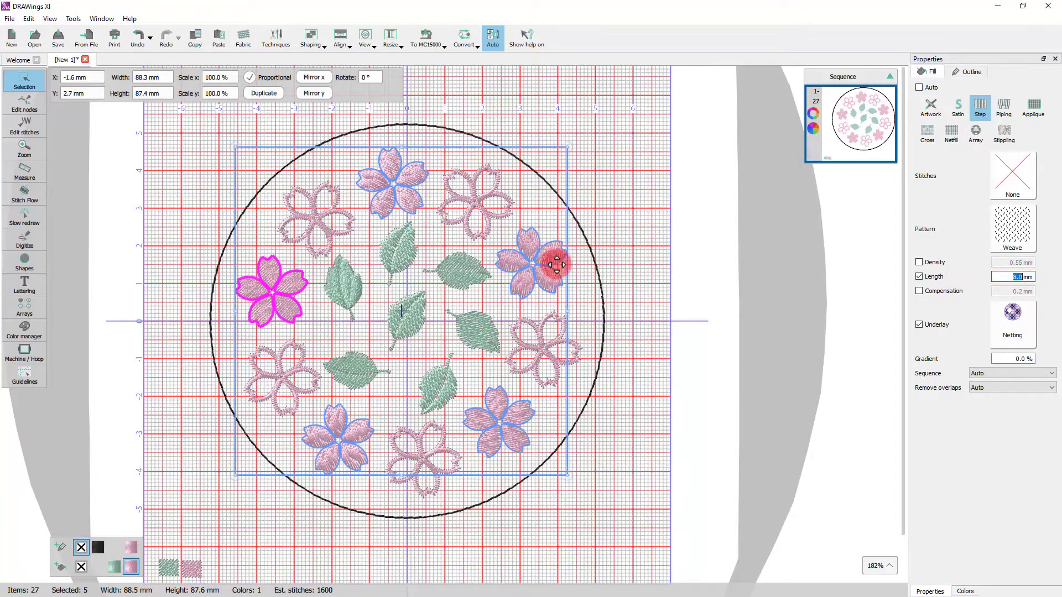
pyautogui.click(322, 329)
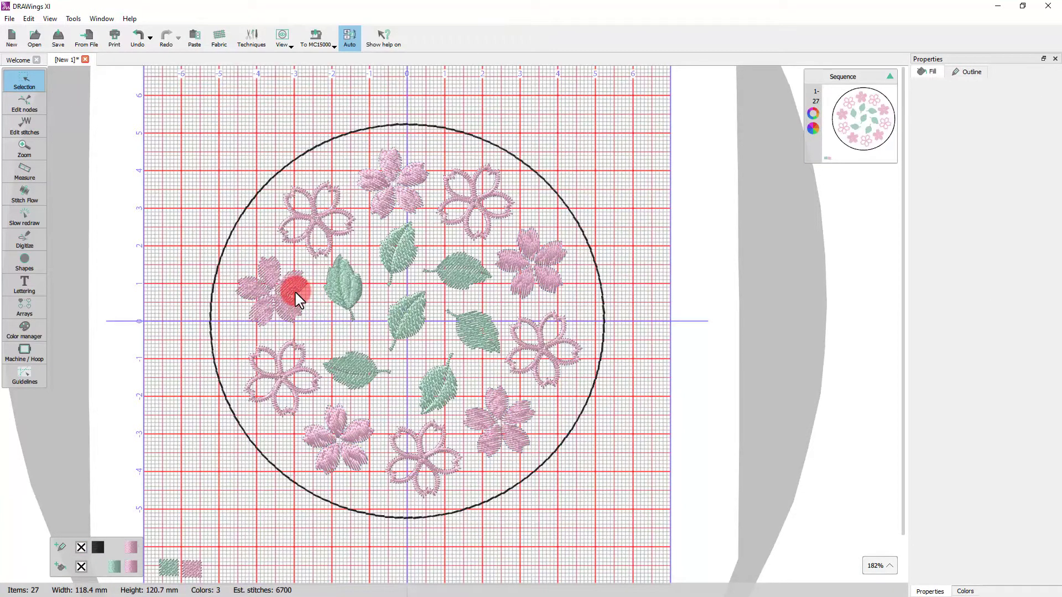
# Select all seven leaves and fill them with the sea waves1 pattern.
pyautogui.click(413, 240)
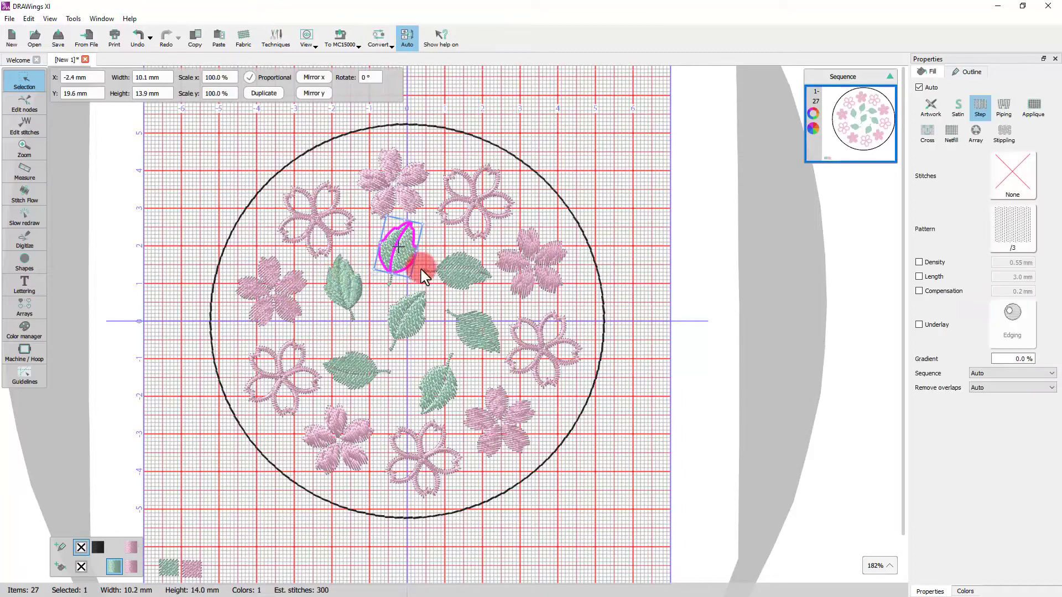
pyautogui.keyDown('shift'); pyautogui.click(455, 268); pyautogui.keyUp('shift')
pyautogui.keyDown('shift'); pyautogui.click(475, 338); pyautogui.keyUp('shift')
pyautogui.keyDown('shift'); pyautogui.click(448, 379); pyautogui.keyUp('shift')
pyautogui.keyDown('shift'); pyautogui.click(354, 371); pyautogui.keyUp('shift')
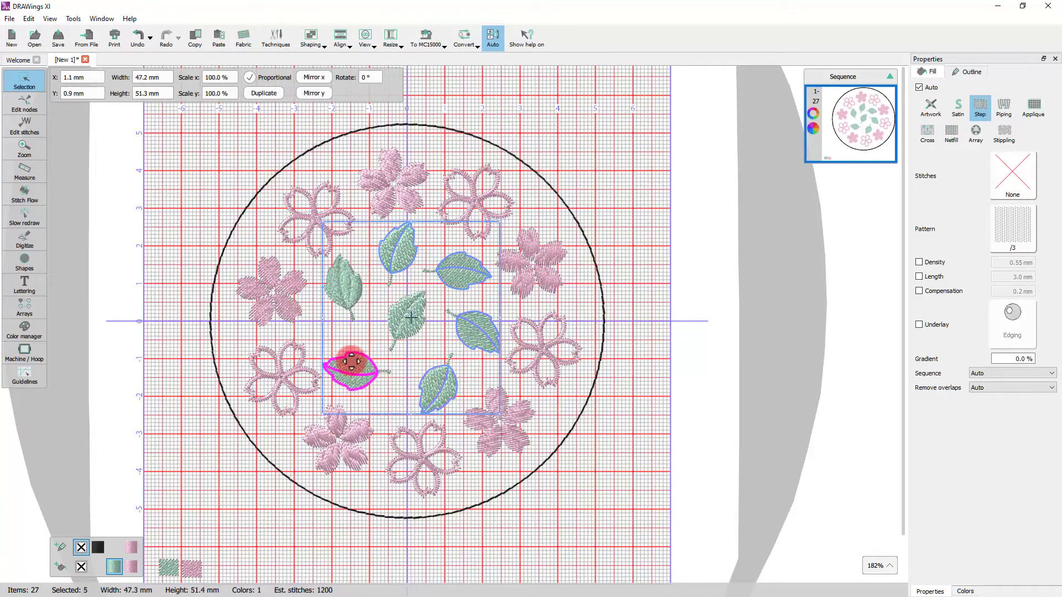
pyautogui.keyDown('shift'); pyautogui.click(343, 287); pyautogui.keyUp('shift')
pyautogui.keyDown('shift'); pyautogui.click(407, 320); pyautogui.keyUp('shift')
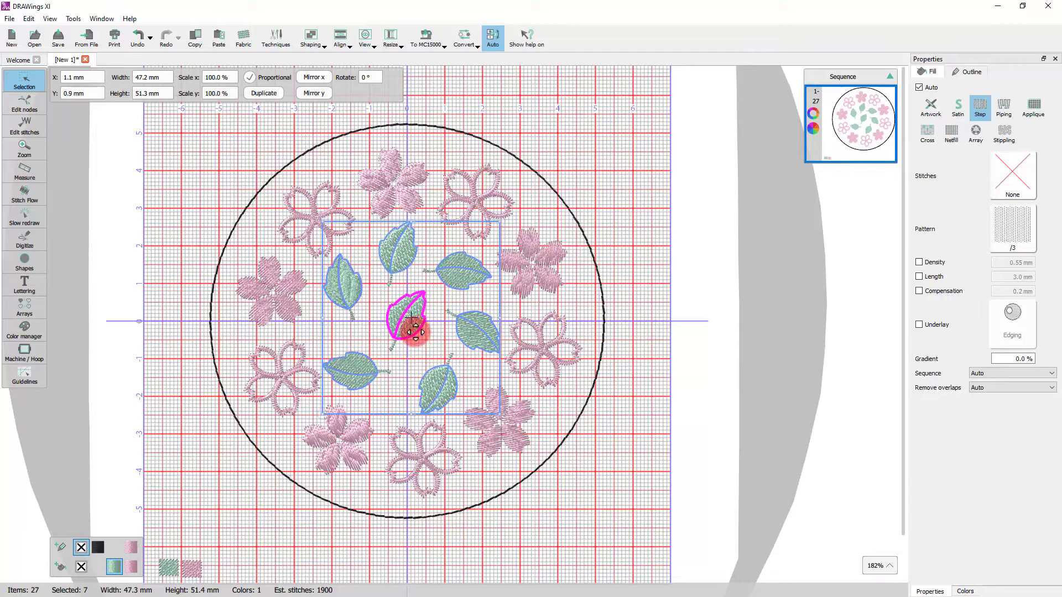
pyautogui.click(1008, 228)
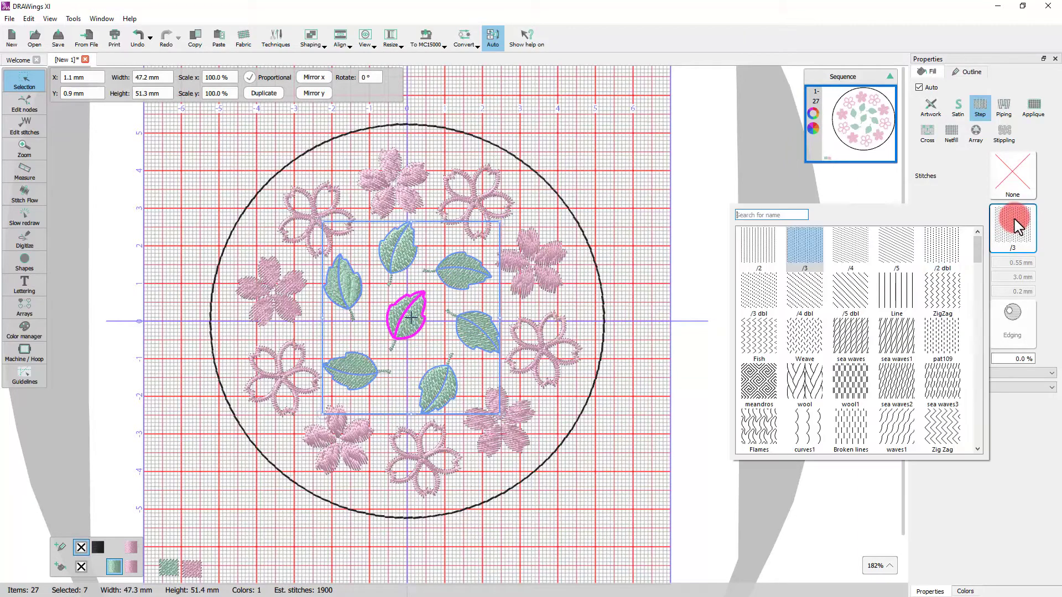
pyautogui.click(772, 215)
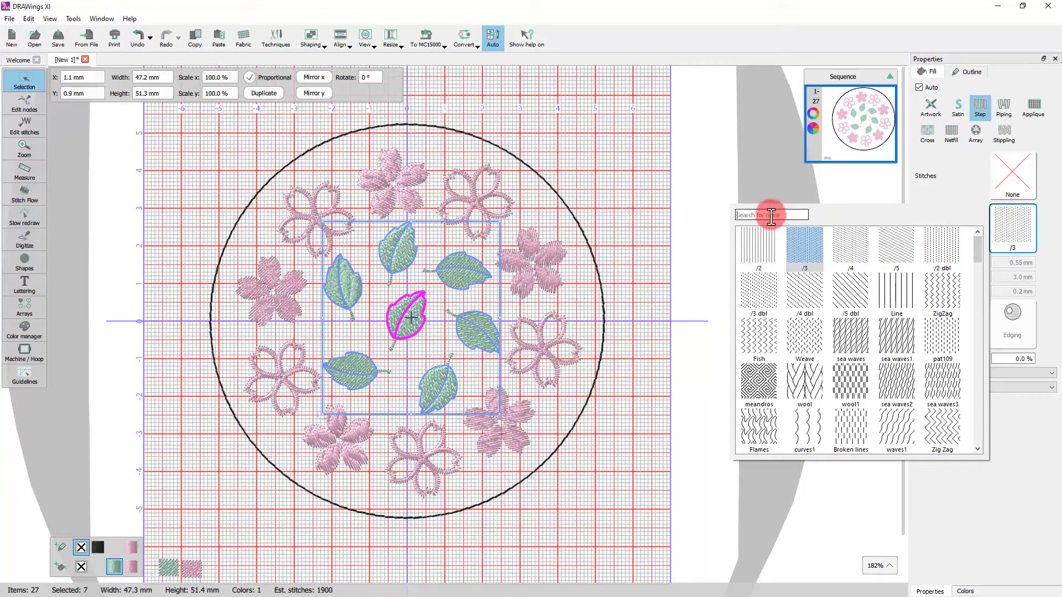
pyautogui.write('se')
pyautogui.click(776, 236)
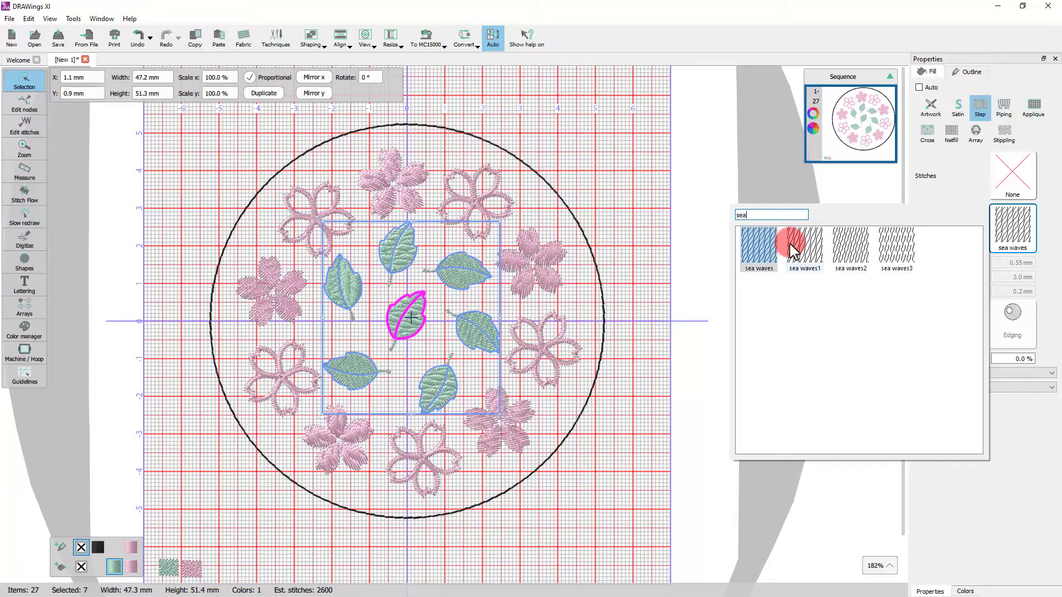
pyautogui.click(791, 249)
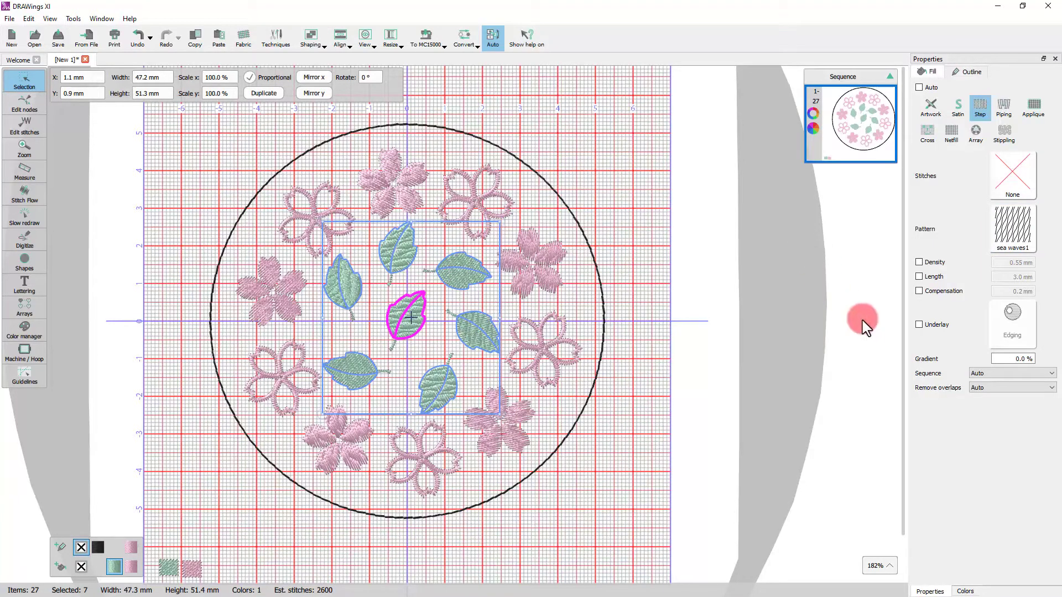
# Add Netting underlay to the leaves and set their stitch length to 8.0 mm.
pyautogui.click(918, 326)
pyautogui.click(1017, 321)
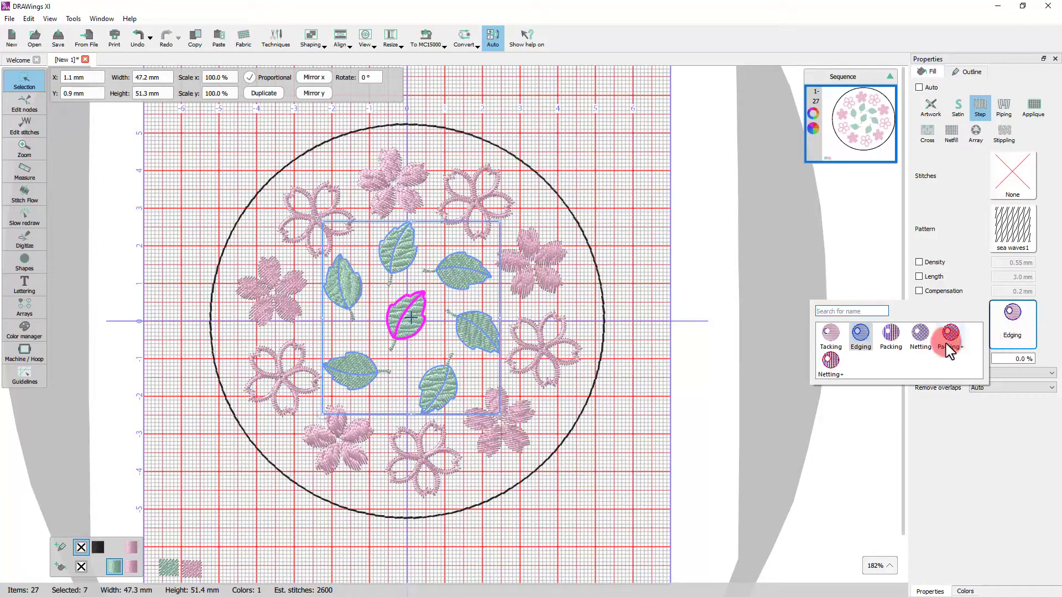
pyautogui.click(921, 334)
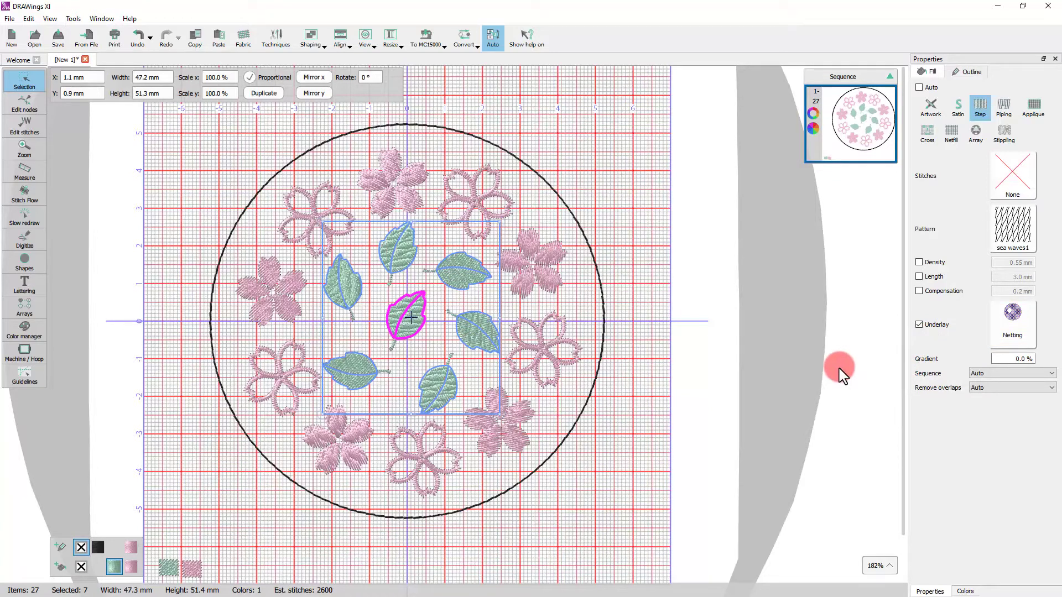
pyautogui.click(934, 278)
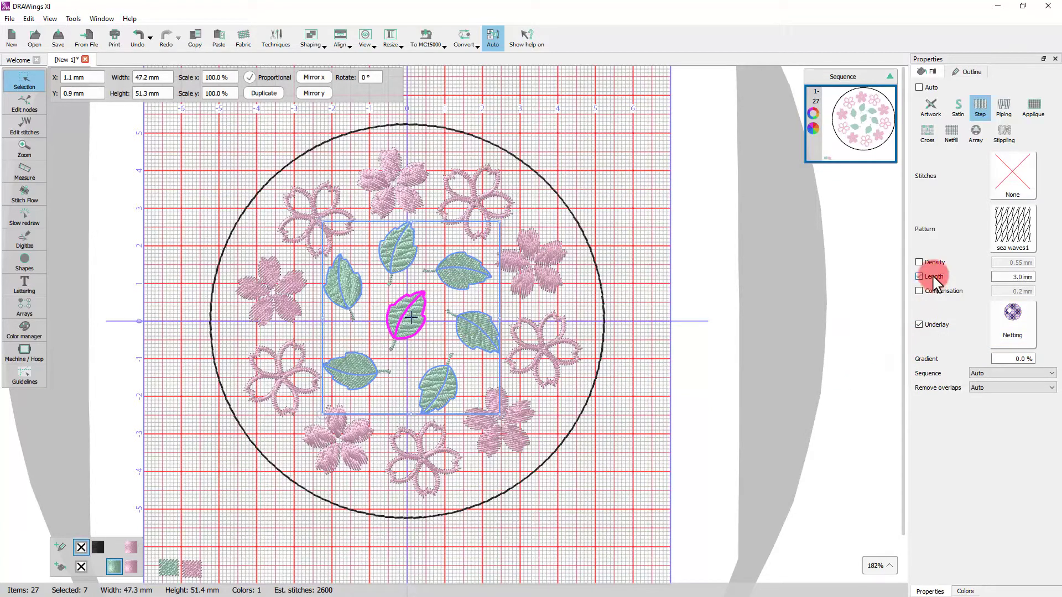
pyautogui.doubleClick(1018, 278)
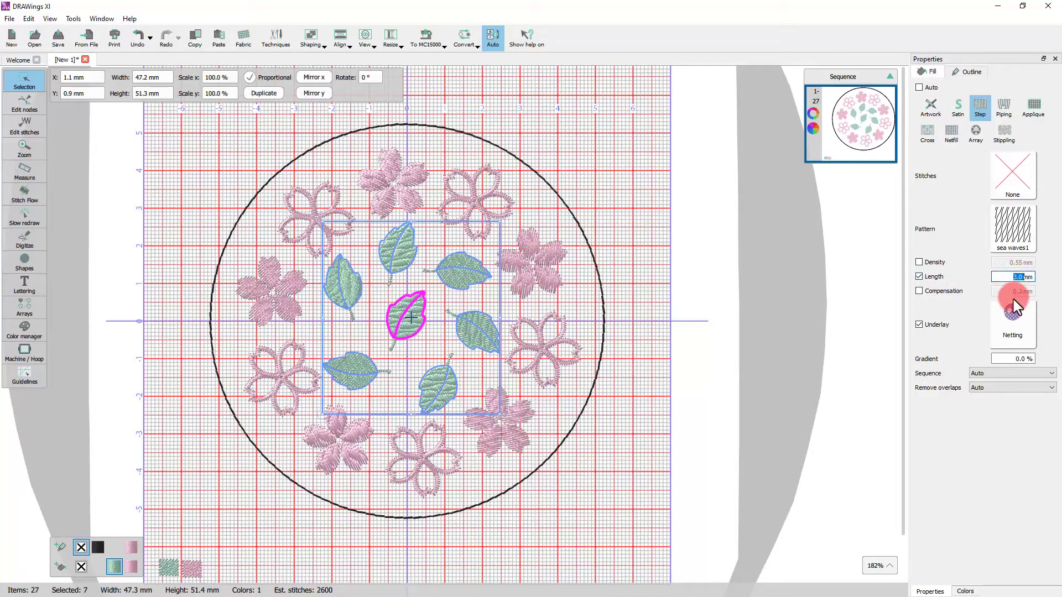
pyautogui.write('8')
pyautogui.press('Return')
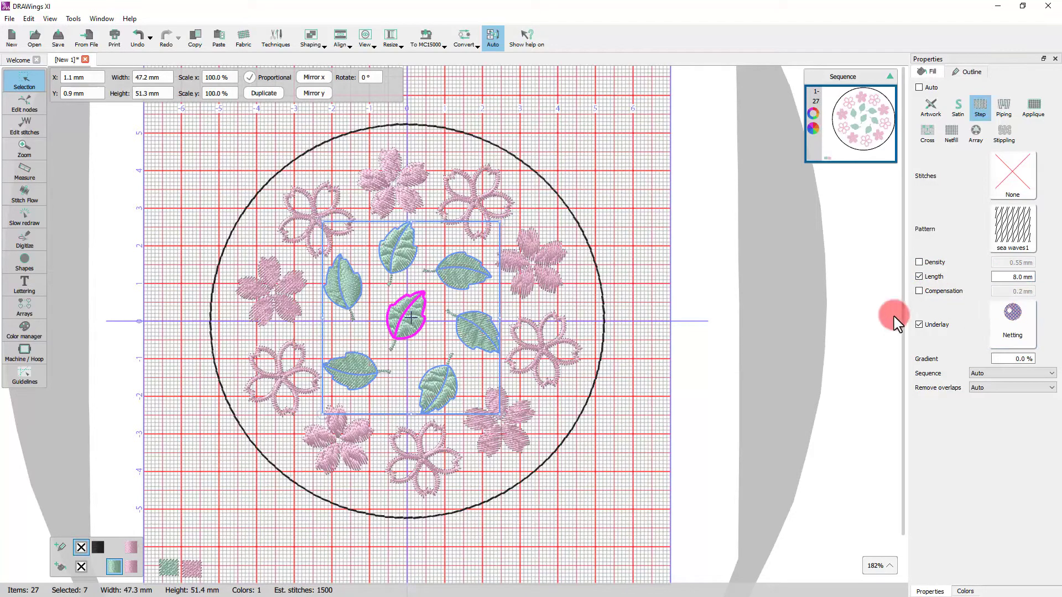
pyautogui.click(671, 363)
# Set stitch-flow directions along the left, upper and right leaves.
pyautogui.scroll(2, 387, 324)
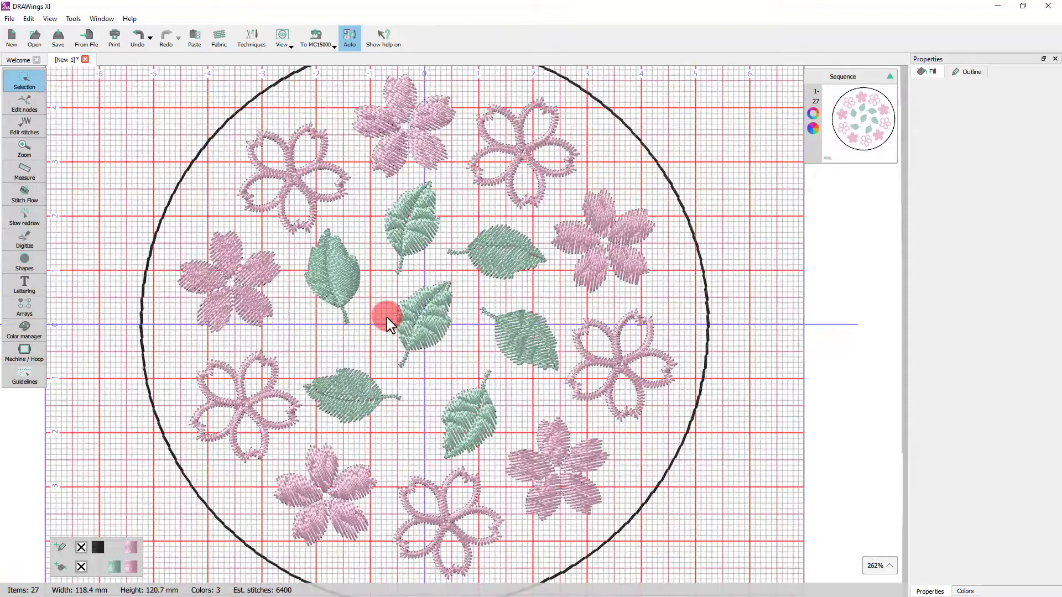
pyautogui.scroll(1, 387, 324)
pyautogui.click(326, 271)
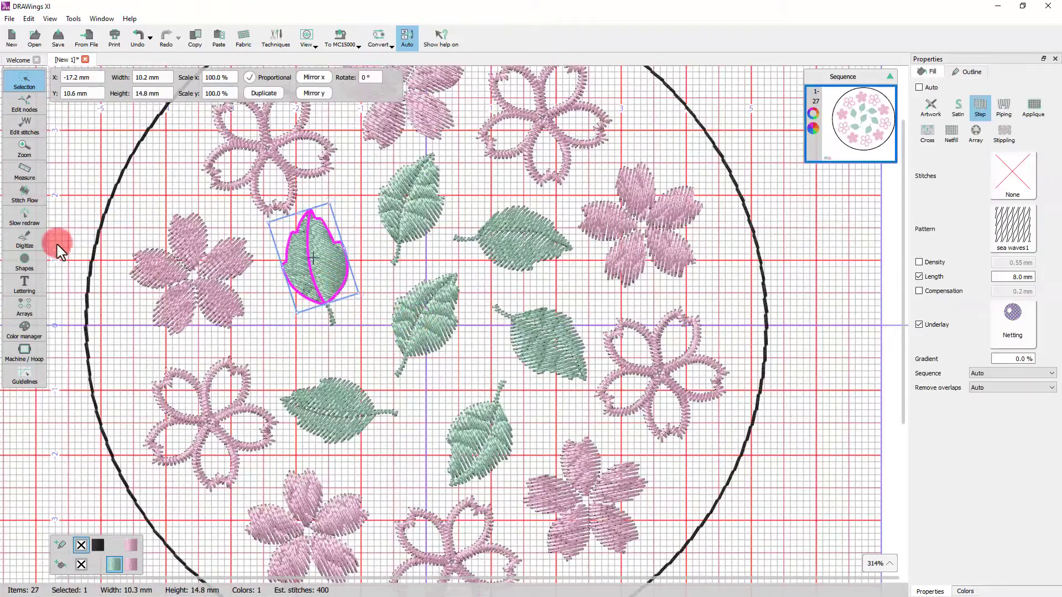
pyautogui.click(23, 194)
pyautogui.click(310, 248)
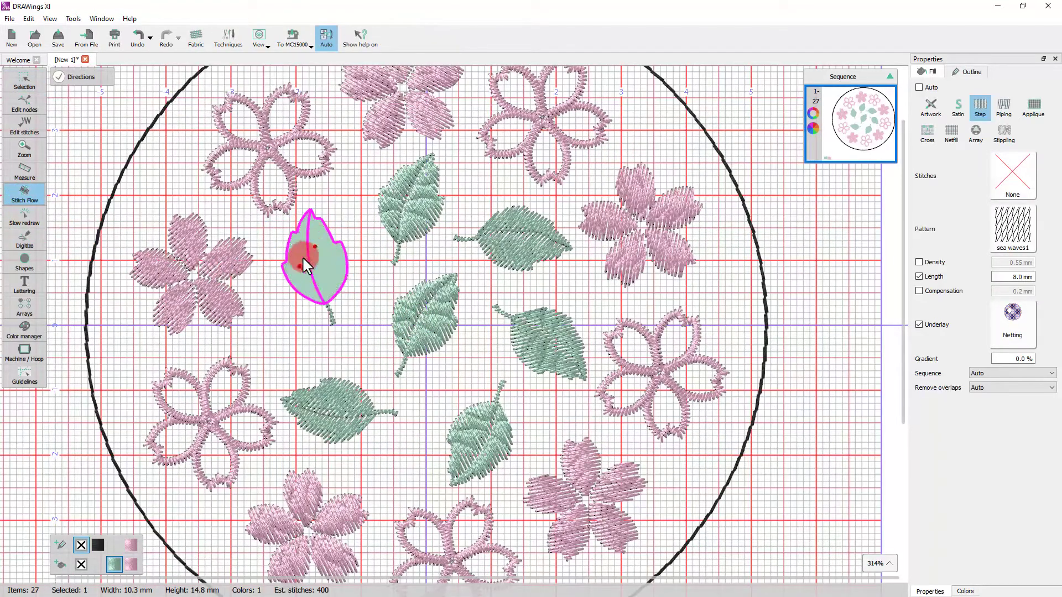
pyautogui.moveTo(304, 260); pyautogui.dragTo(320, 274)
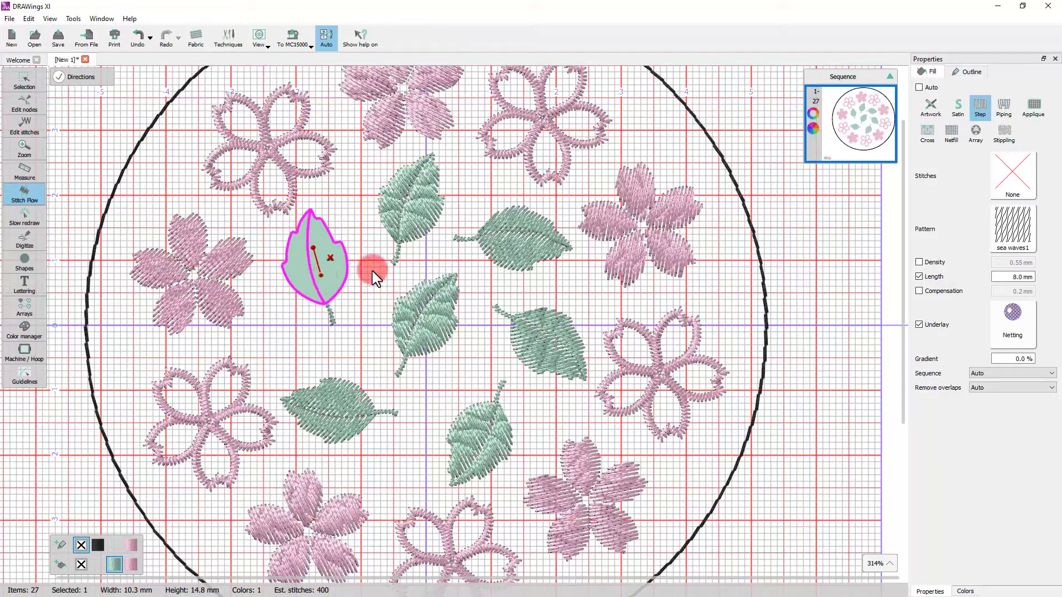
pyautogui.click(399, 225)
pyautogui.moveTo(419, 208); pyautogui.dragTo(421, 205)
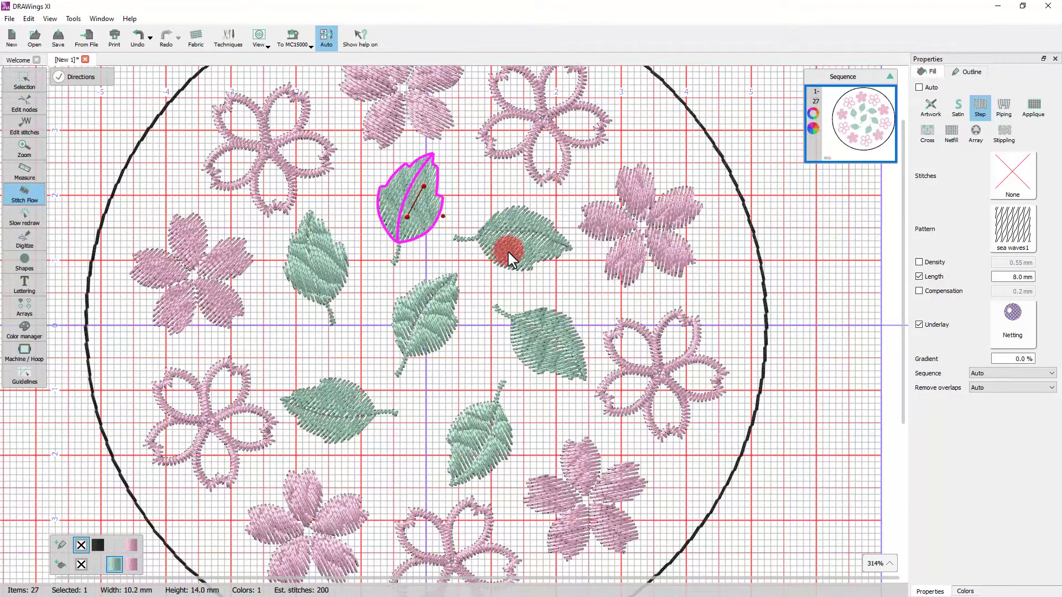
pyautogui.click(502, 242)
pyautogui.moveTo(501, 238); pyautogui.dragTo(538, 240)
# Set stitch-flow directions for the lower-right, middle, lower-left and lower-middle leaves.
pyautogui.click(523, 324)
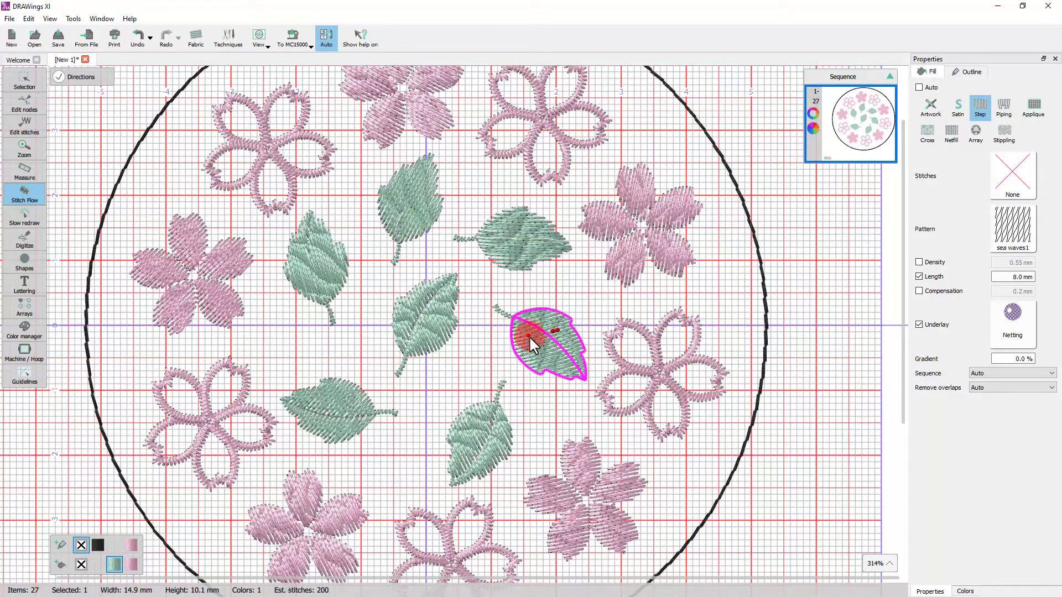
pyautogui.click(440, 336)
pyautogui.moveTo(419, 330); pyautogui.dragTo(433, 299)
pyautogui.click(304, 426)
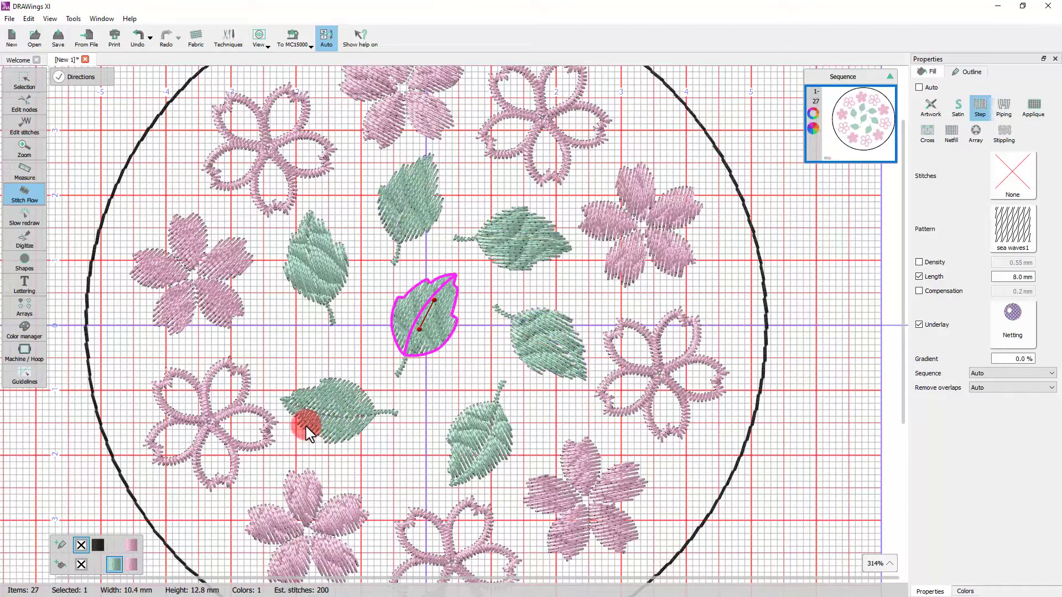
pyautogui.moveTo(354, 408); pyautogui.dragTo(353, 408)
pyautogui.click(480, 435)
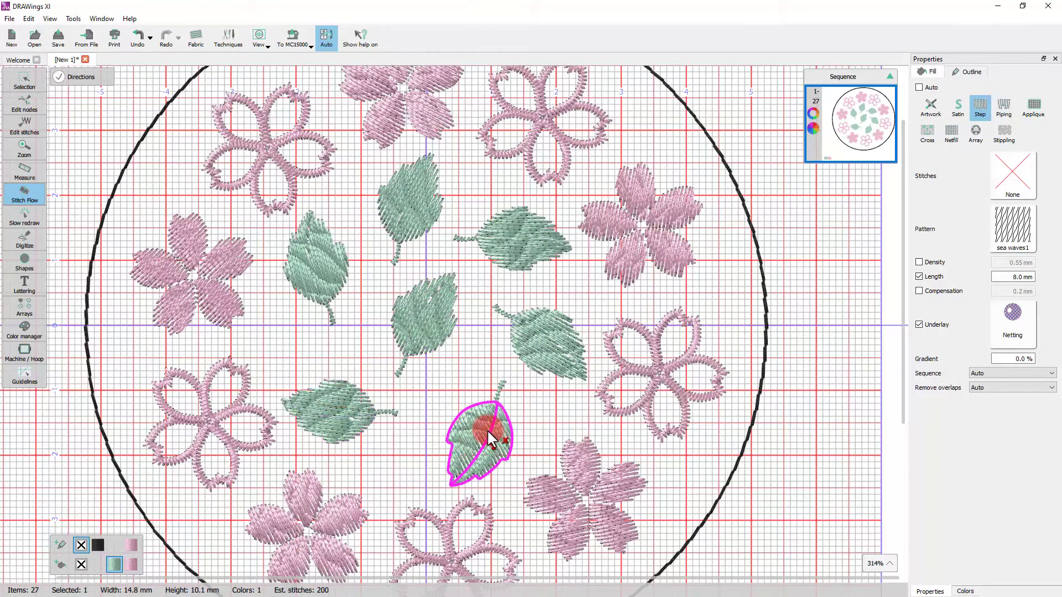
pyautogui.moveTo(468, 449); pyautogui.dragTo(467, 449)
pyautogui.rightClick(458, 381)
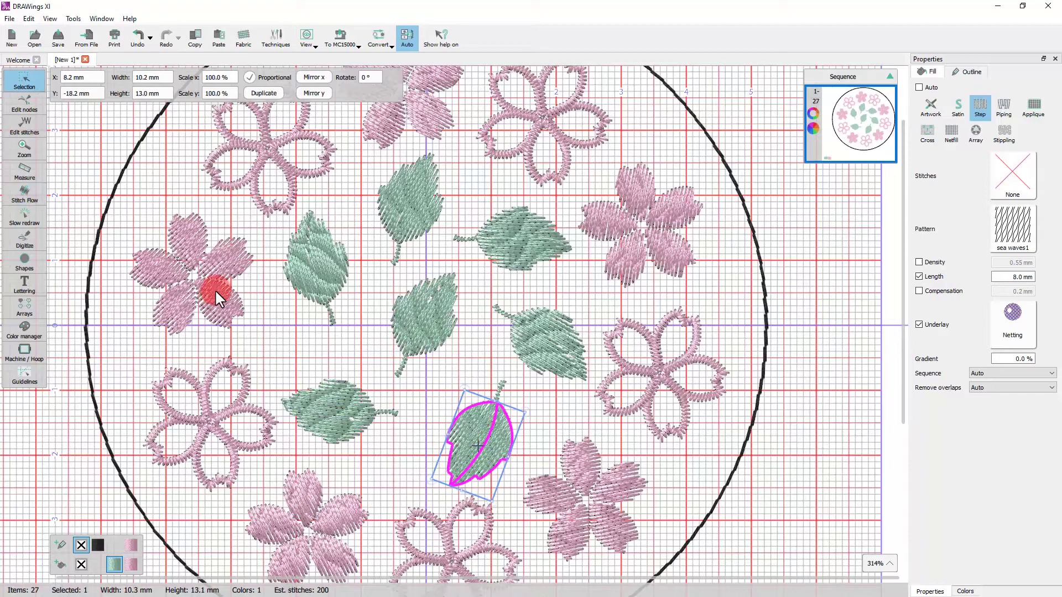
pyautogui.click(214, 309)
# Switch to manual stitch sequencing and select the black ring outline.
pyautogui.click(90, 171)
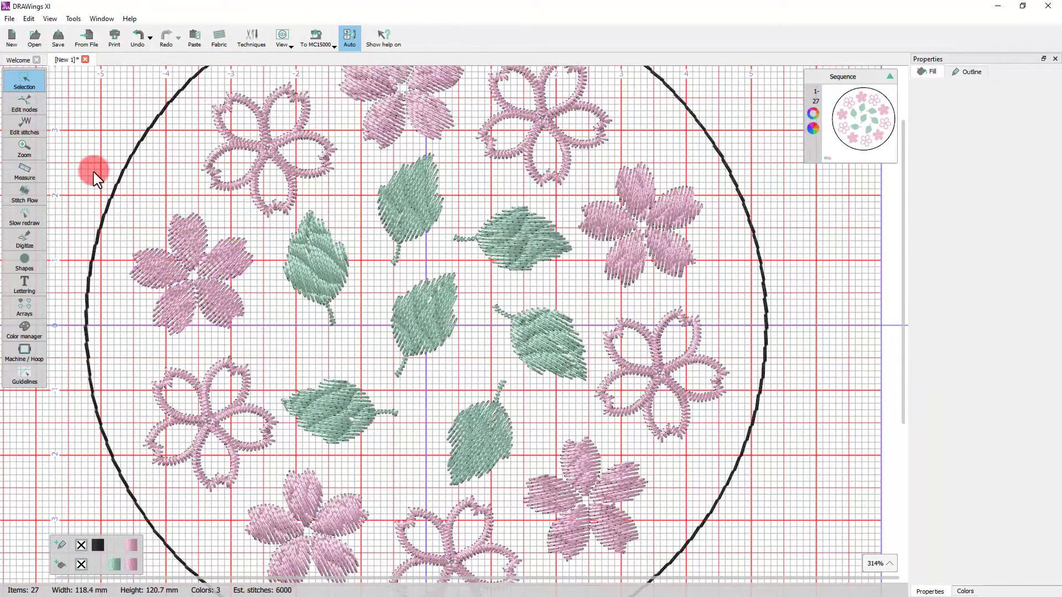
pyautogui.scroll(-5, 235, 234)
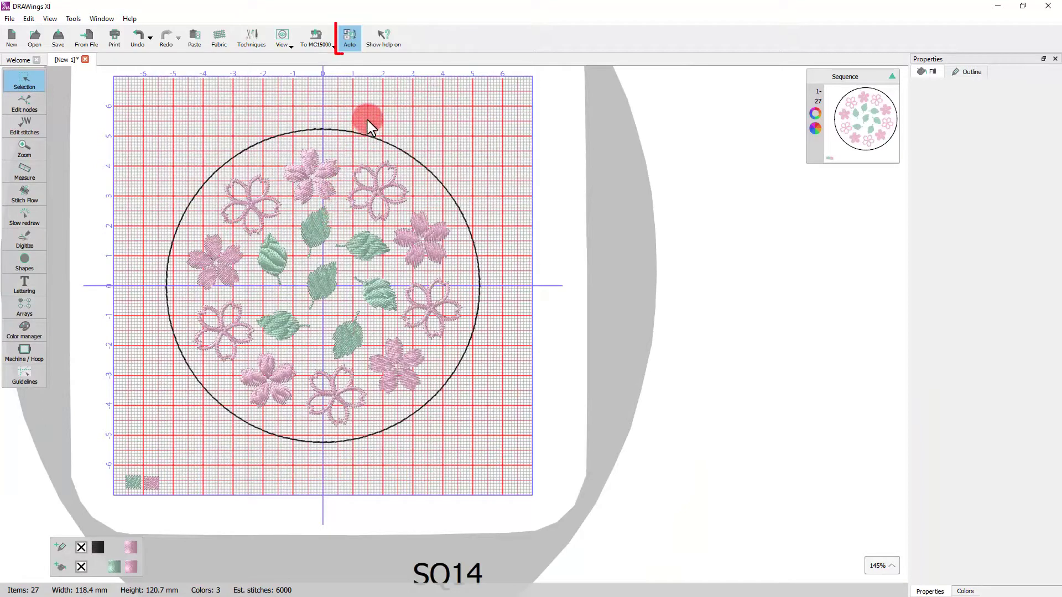
pyautogui.click(349, 49)
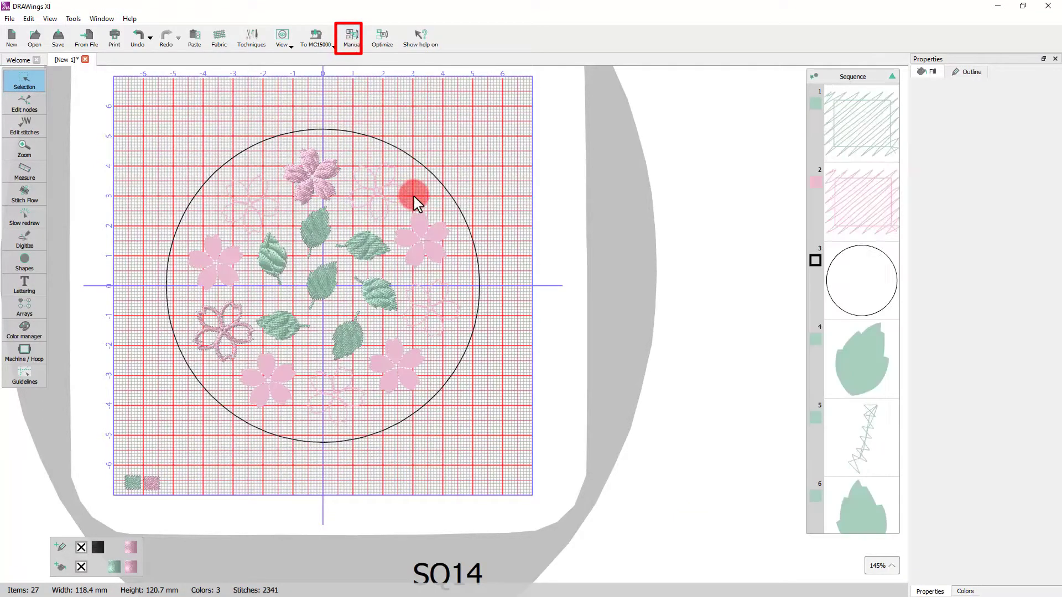
pyautogui.click(479, 266)
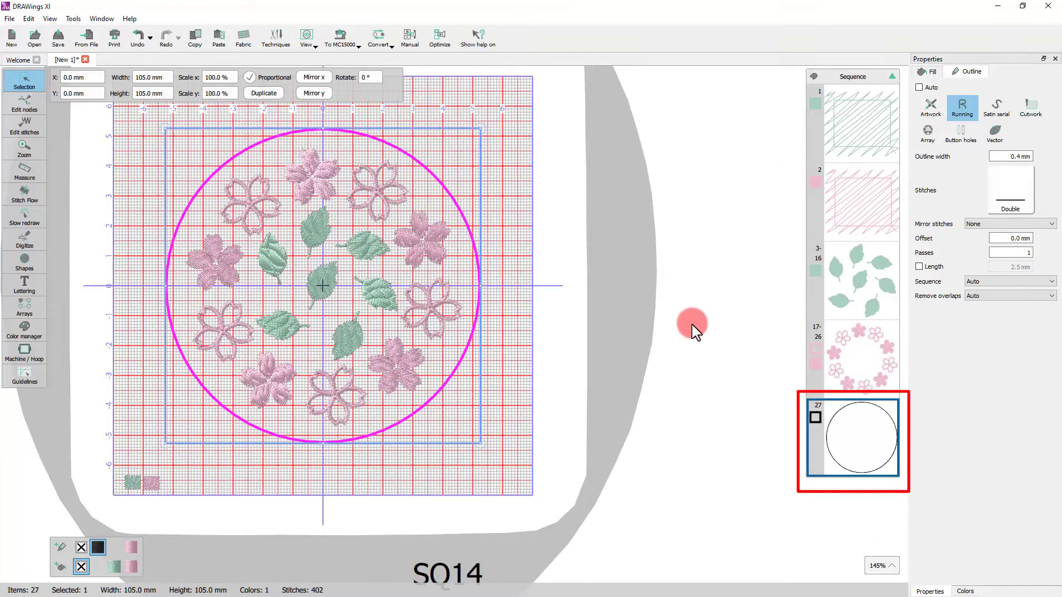
# Delete the two stray pink and green swatch objects from the design.
pyautogui.scroll(-2, 694, 326)
pyautogui.click(846, 201)
pyautogui.keyDown('shift'); pyautogui.click(857, 135); pyautogui.keyUp('shift')
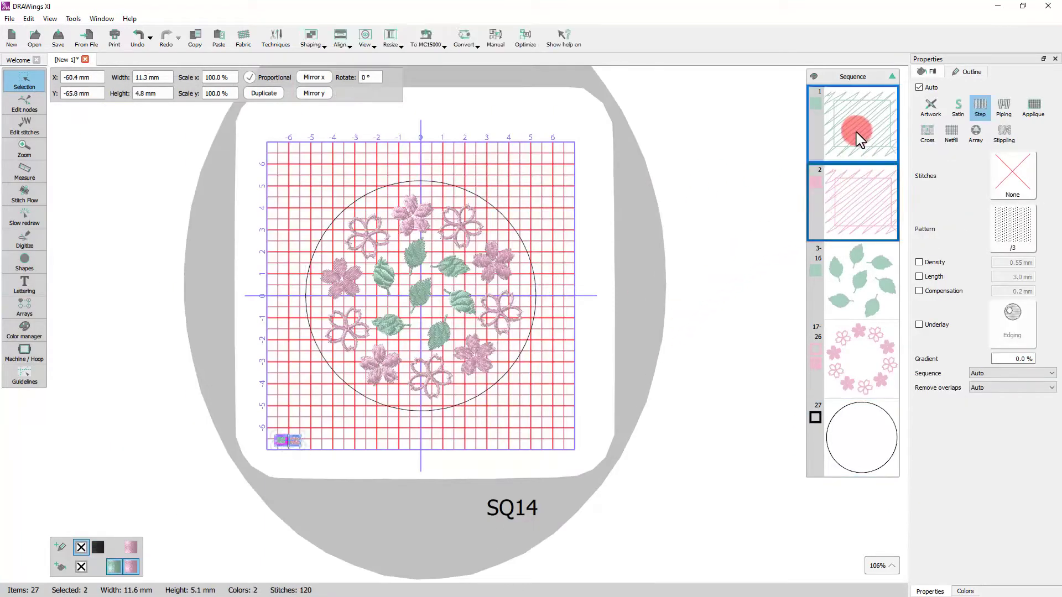
pyautogui.press('Delete')
pyautogui.scroll(2, 457, 326)
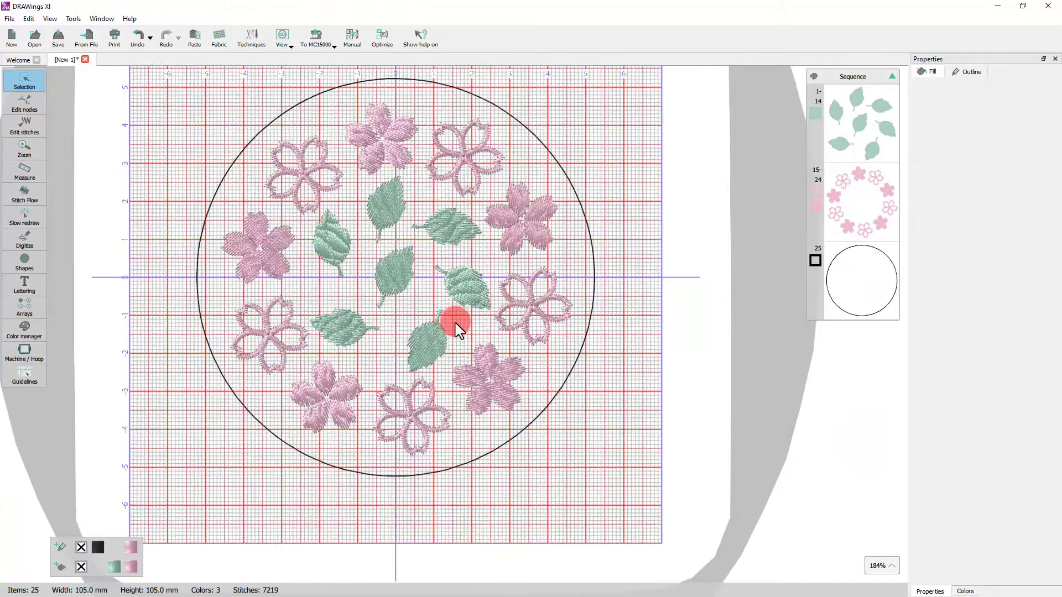
pyautogui.scroll(2, 440, 224)
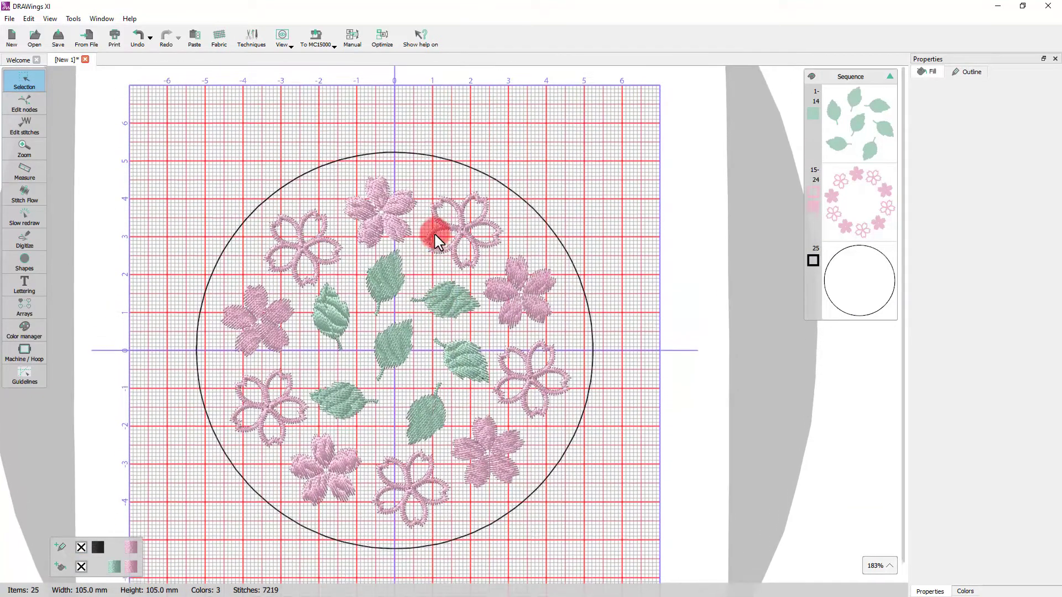
pyautogui.click(29, 233)
pyautogui.click(25, 217)
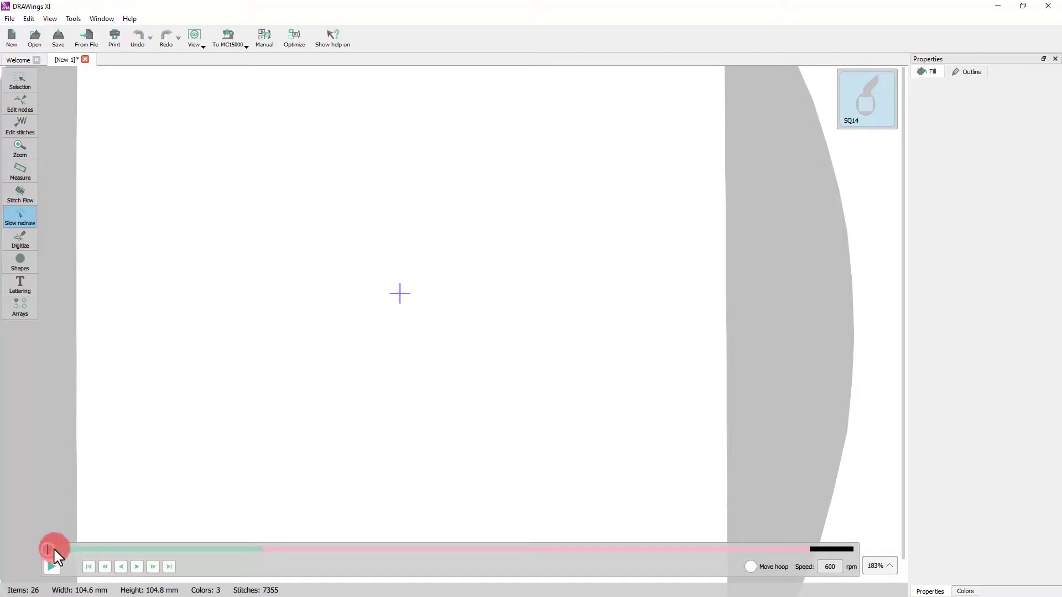
pyautogui.moveTo(51, 549); pyautogui.dragTo(600, 331)
pyautogui.click(78, 138)
pyautogui.click(20, 80)
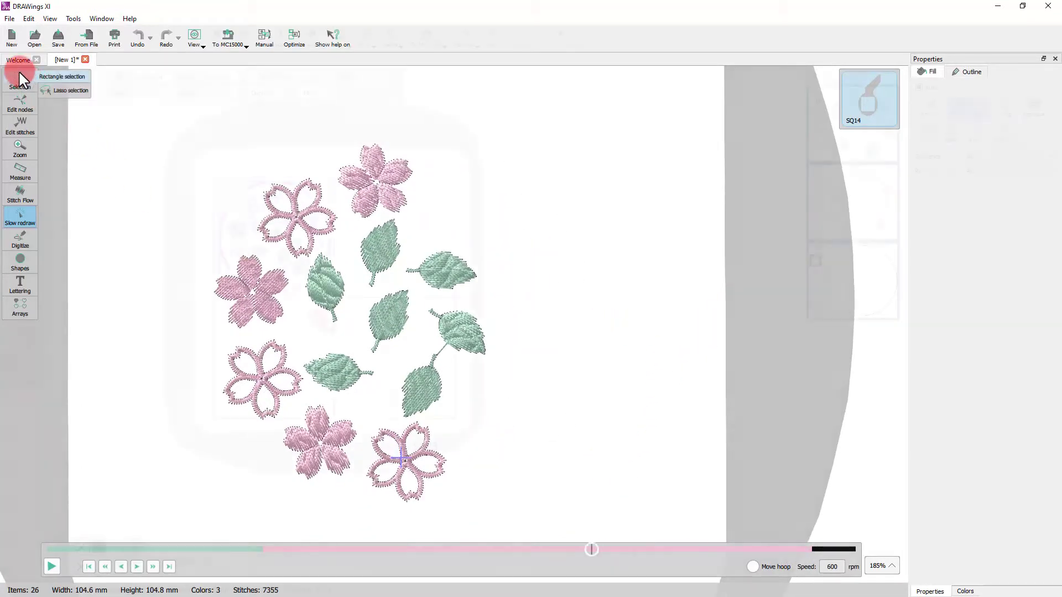
pyautogui.click(292, 254)
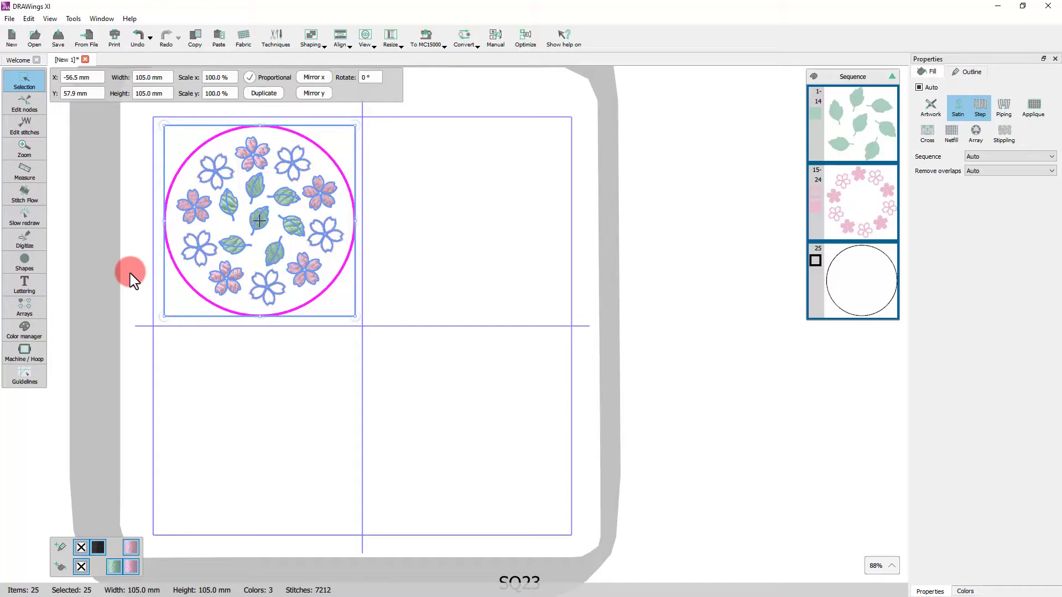
# Create a 2 across by 2 down rectangular array, spacing the coasters so they don't overlap.
pyautogui.click(26, 310)
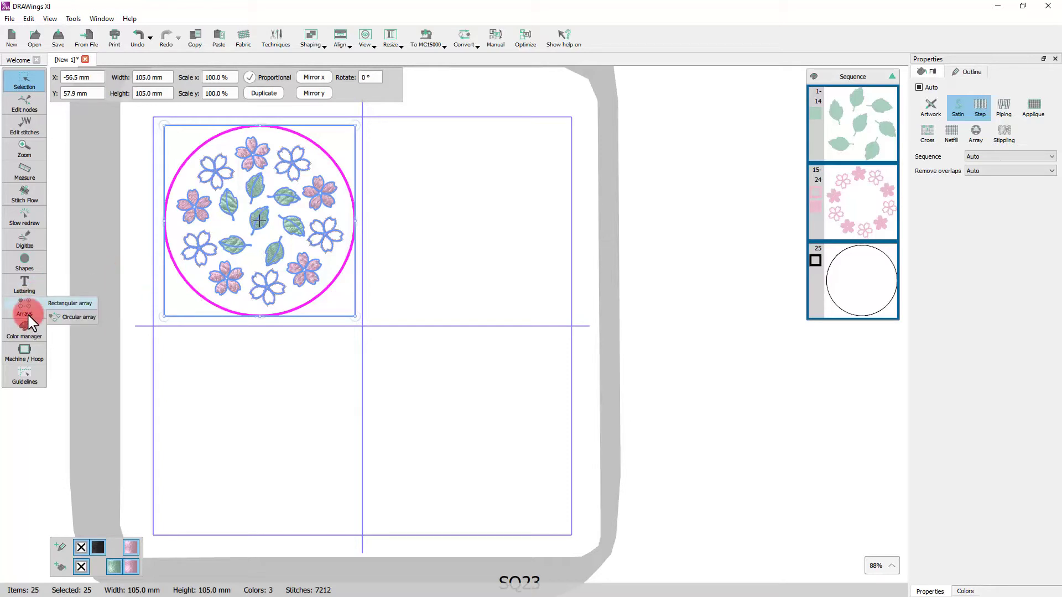
pyautogui.click(62, 302)
pyautogui.scroll(-4, 166, 244)
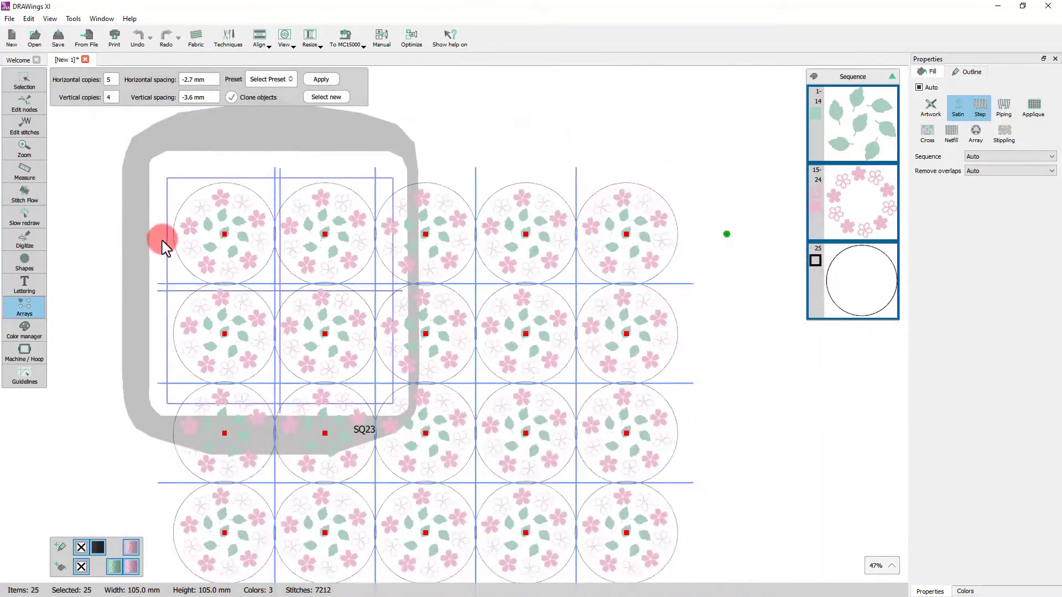
pyautogui.click(117, 82)
pyautogui.write('2')
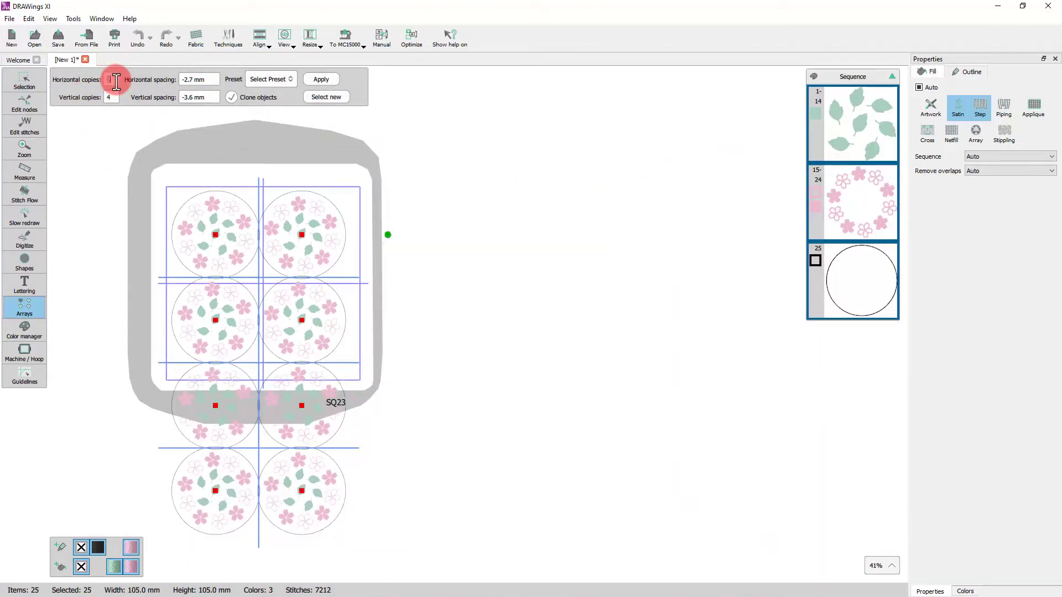
pyautogui.click(112, 97)
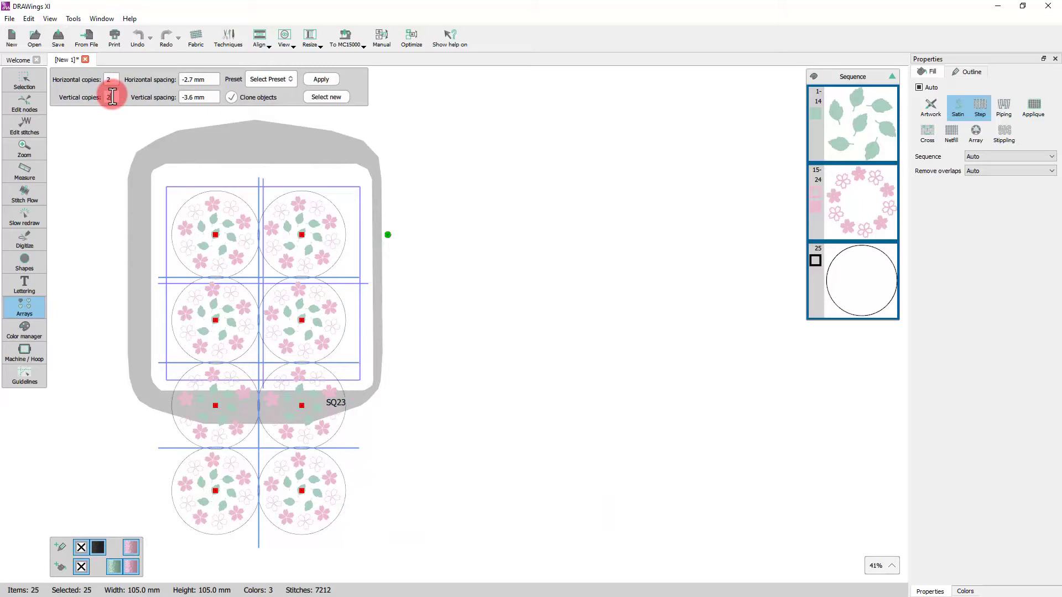
pyautogui.scroll(3, 178, 154)
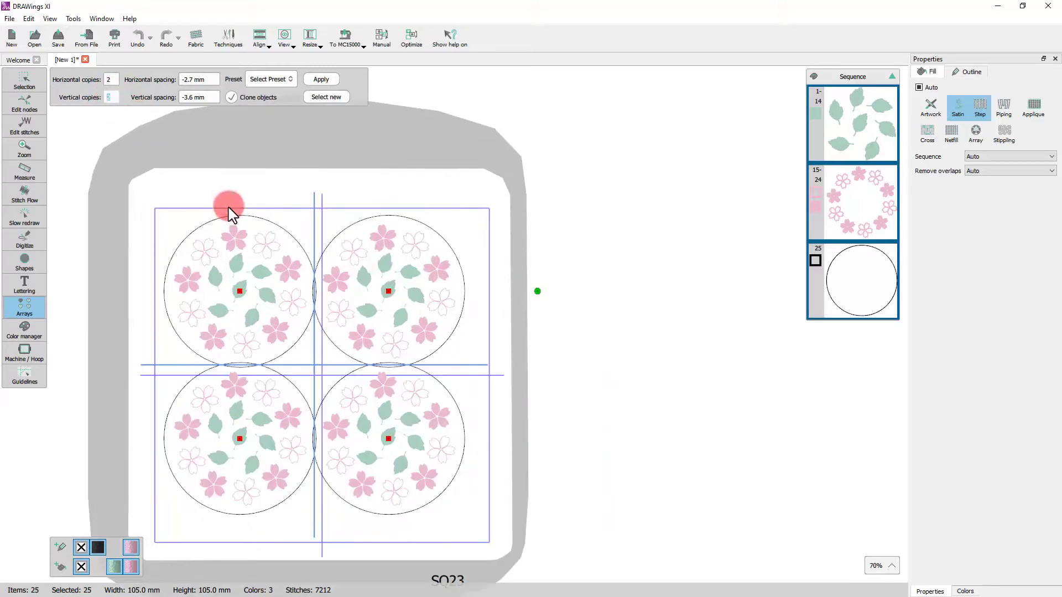
pyautogui.moveTo(387, 442); pyautogui.dragTo(406, 460)
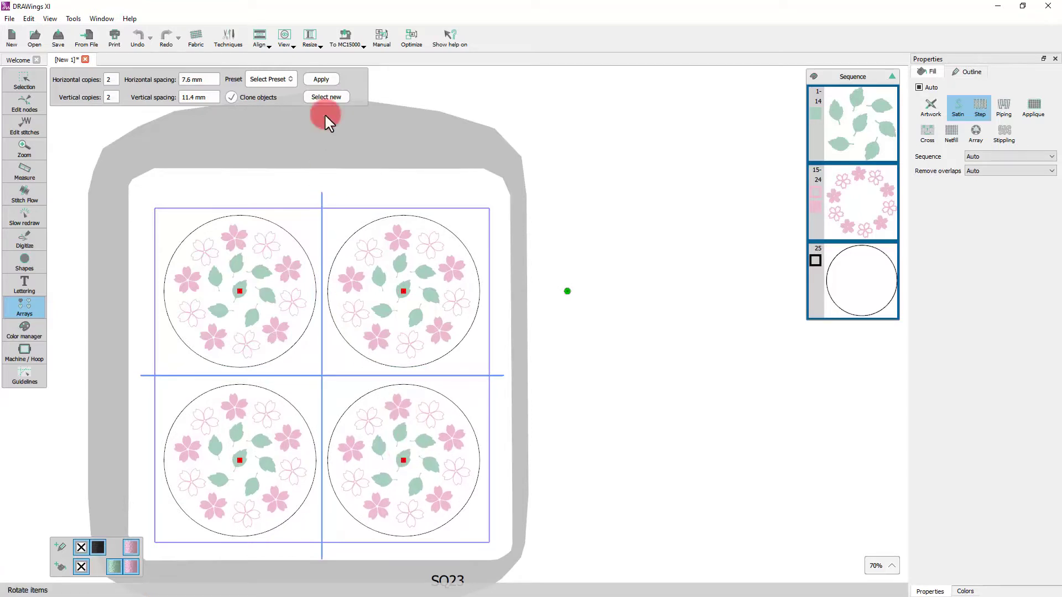
pyautogui.click(322, 80)
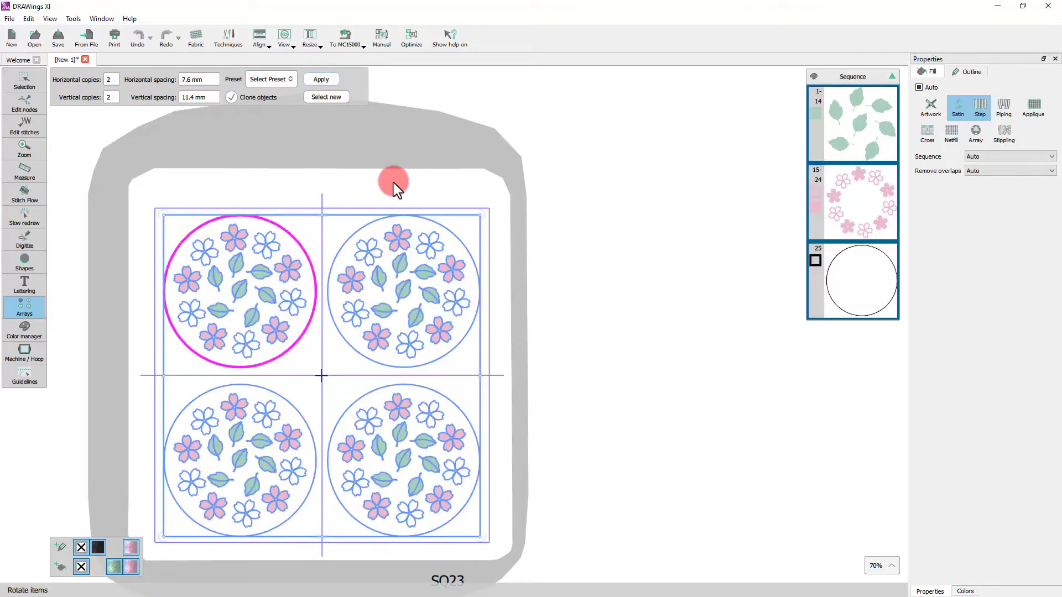
# Move the bottom-left and bottom-right coasters to the end of the stitch sequence.
pyautogui.click(618, 397)
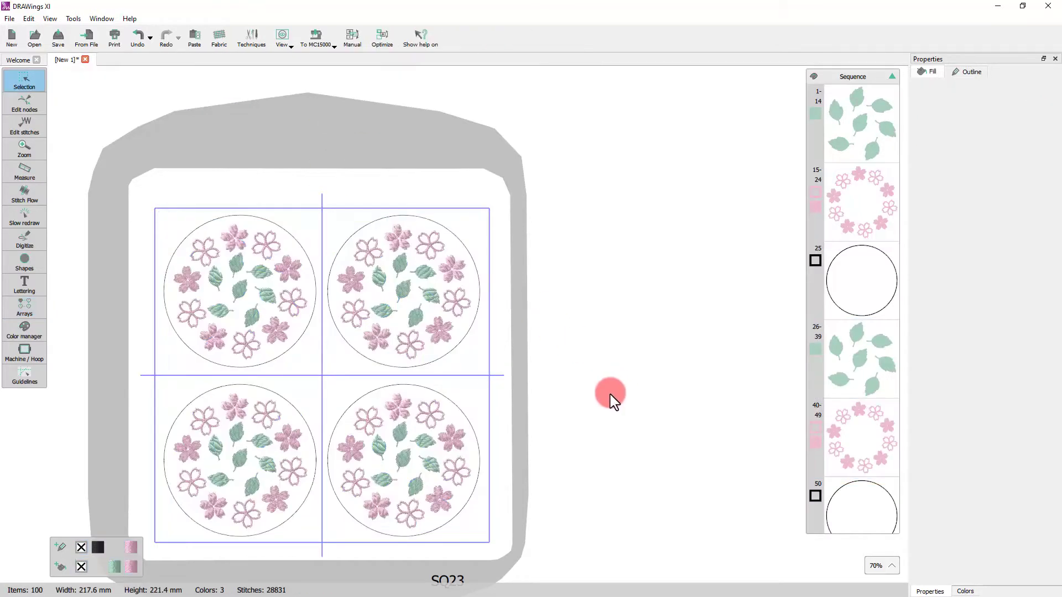
pyautogui.click(834, 314)
pyautogui.rightClick(271, 293)
pyautogui.moveTo(313, 343)
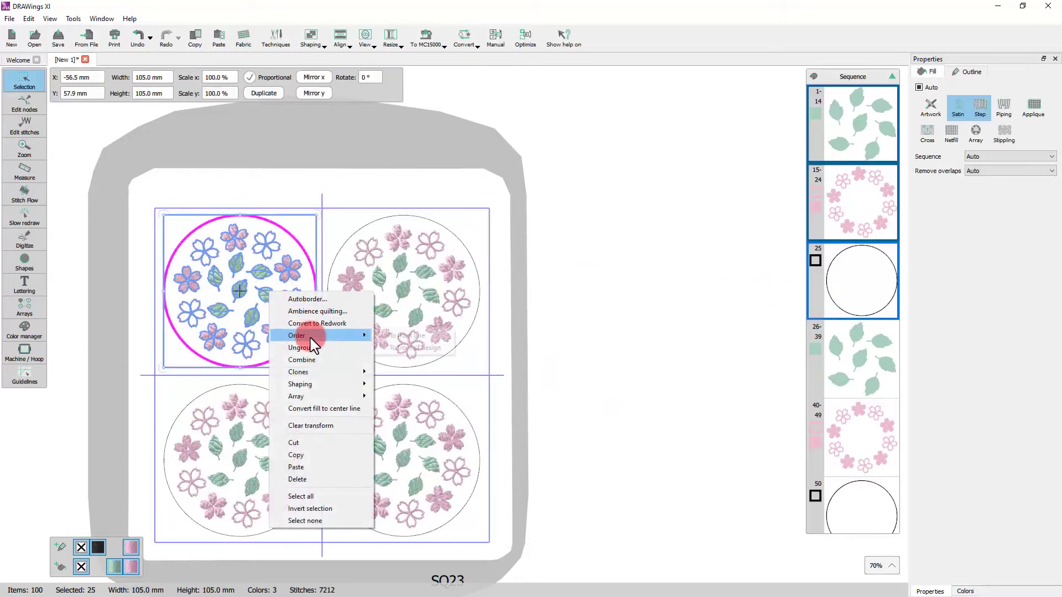
pyautogui.click(386, 292)
pyautogui.click(403, 289)
pyautogui.rightClick(404, 291)
pyautogui.press('Escape')
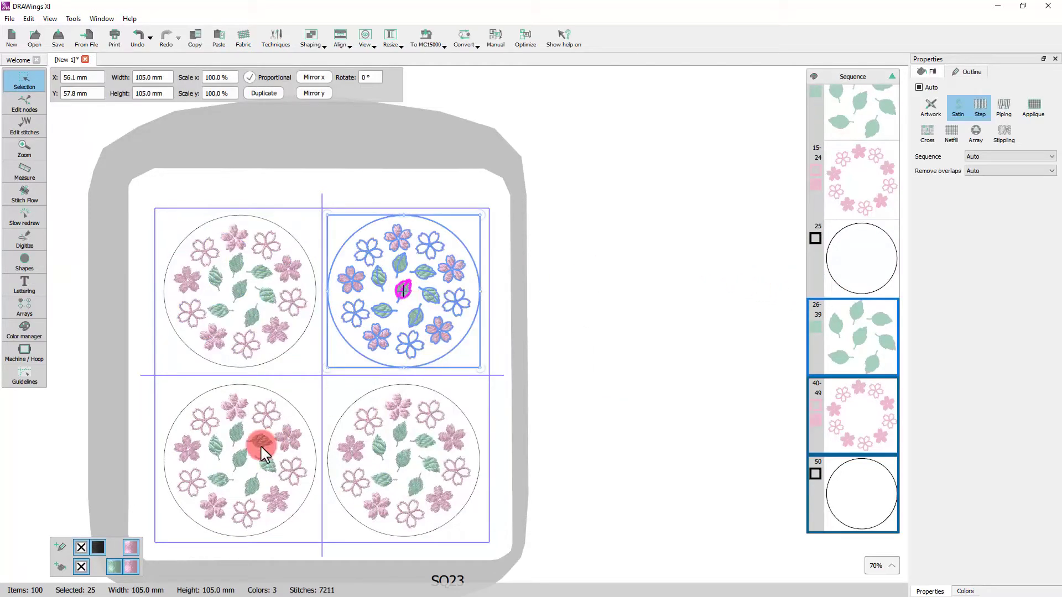
pyautogui.rightClick(261, 445)
pyautogui.click(308, 268)
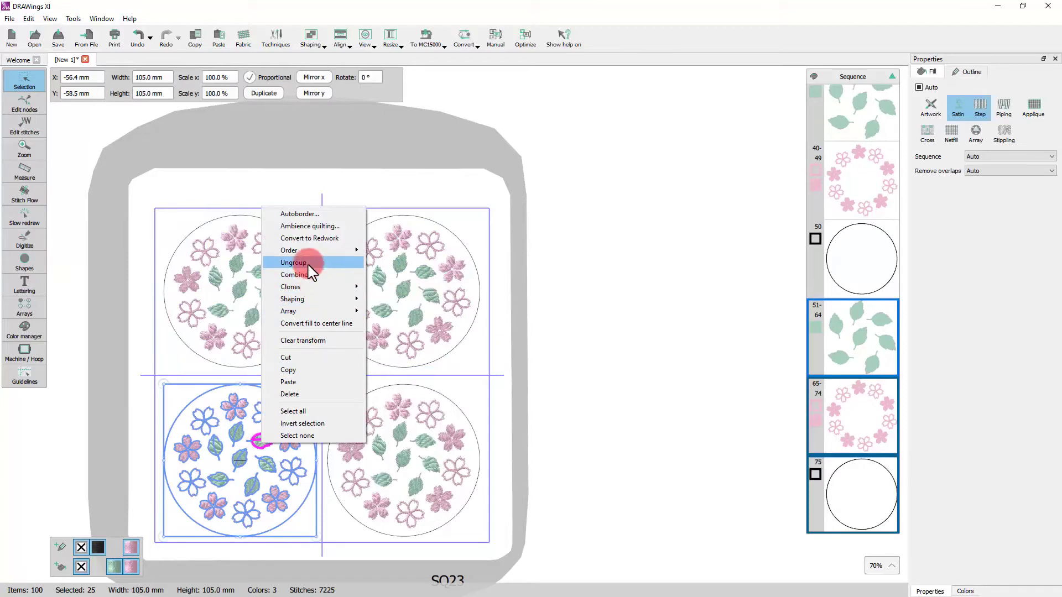
pyautogui.rightClick(385, 455)
pyautogui.click(415, 273)
# Send the black rings to the end of the stitching order.
pyautogui.click(748, 455)
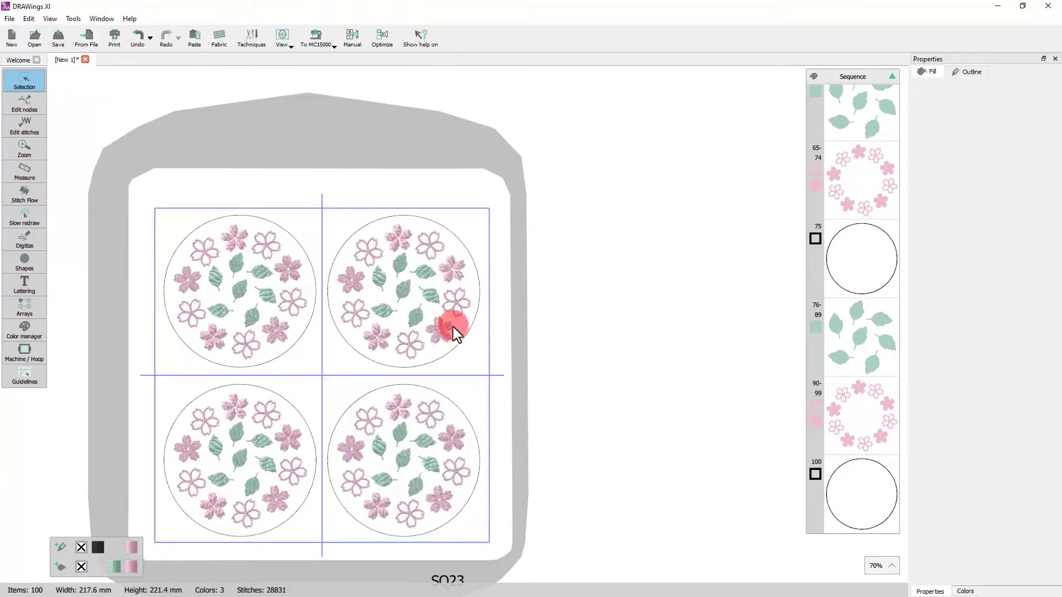
pyautogui.click(841, 256)
pyautogui.press('End')
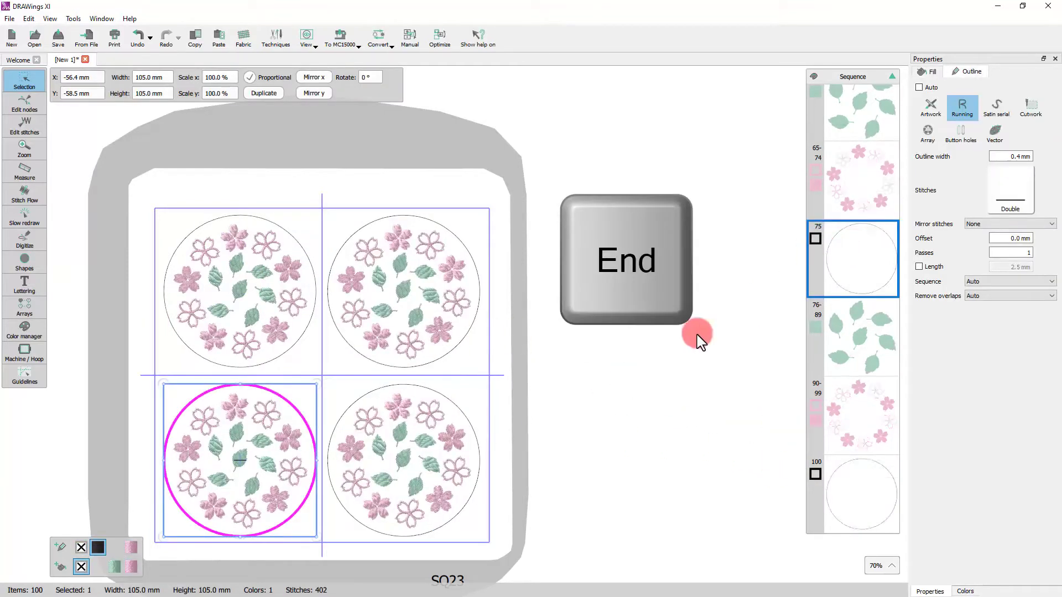
pyautogui.click(454, 407)
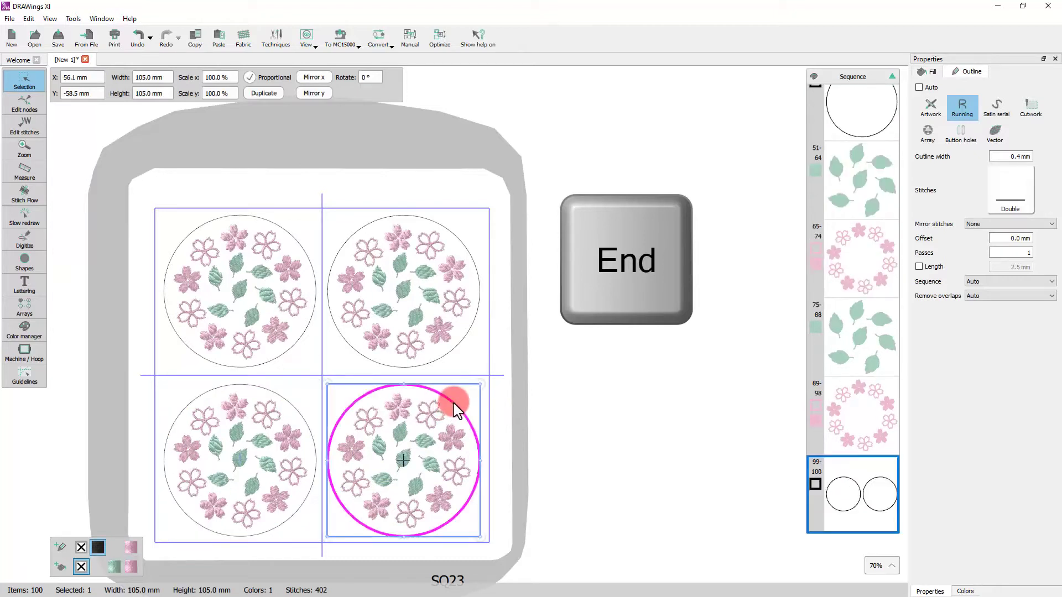
pyautogui.click(451, 351)
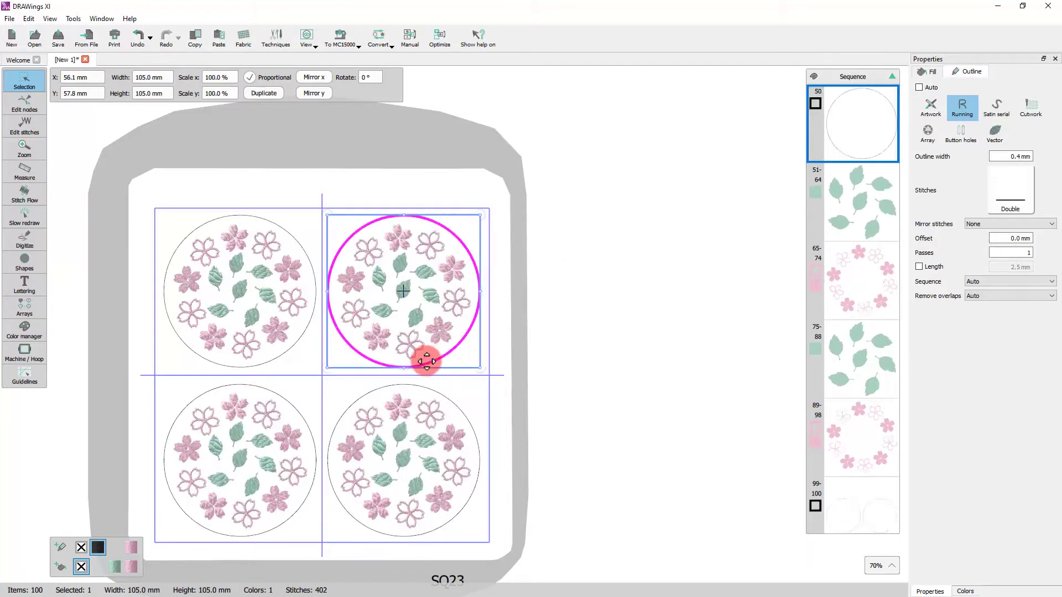
pyautogui.press('pageup')
pyautogui.click(261, 366)
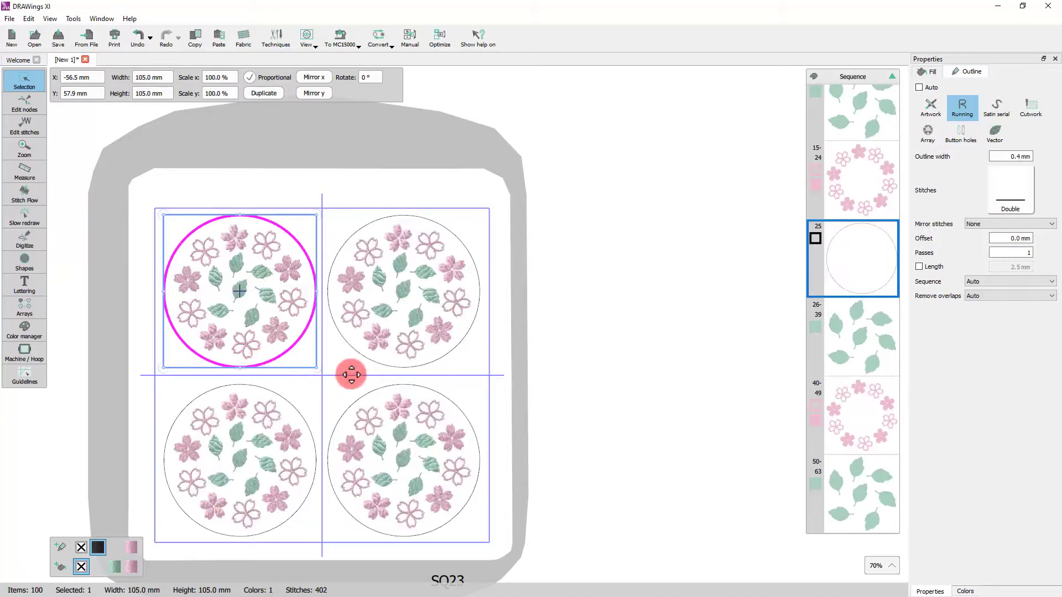
# Merge all four coasters' blossom groups together and gather all leaves at the start.
pyautogui.click(840, 238)
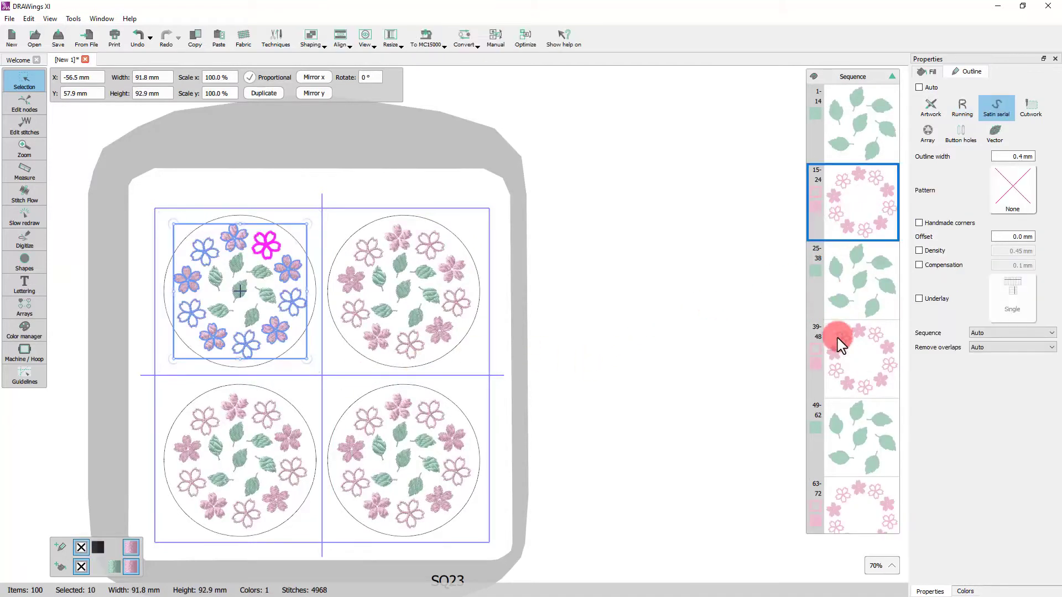
pyautogui.moveTo(846, 360); pyautogui.dragTo(865, 218)
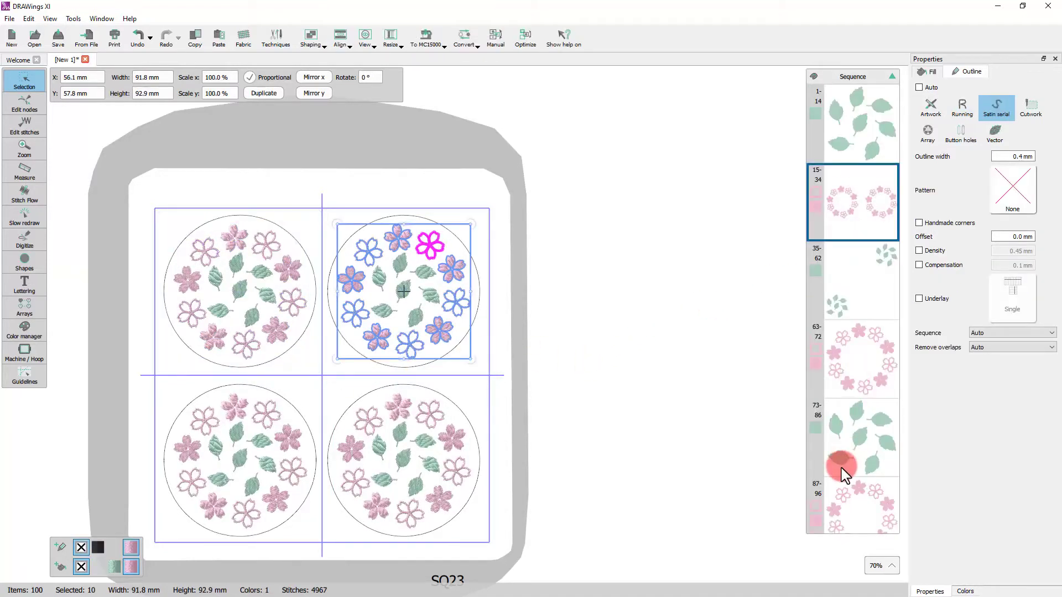
pyautogui.click(846, 384)
pyautogui.moveTo(847, 393); pyautogui.dragTo(848, 265)
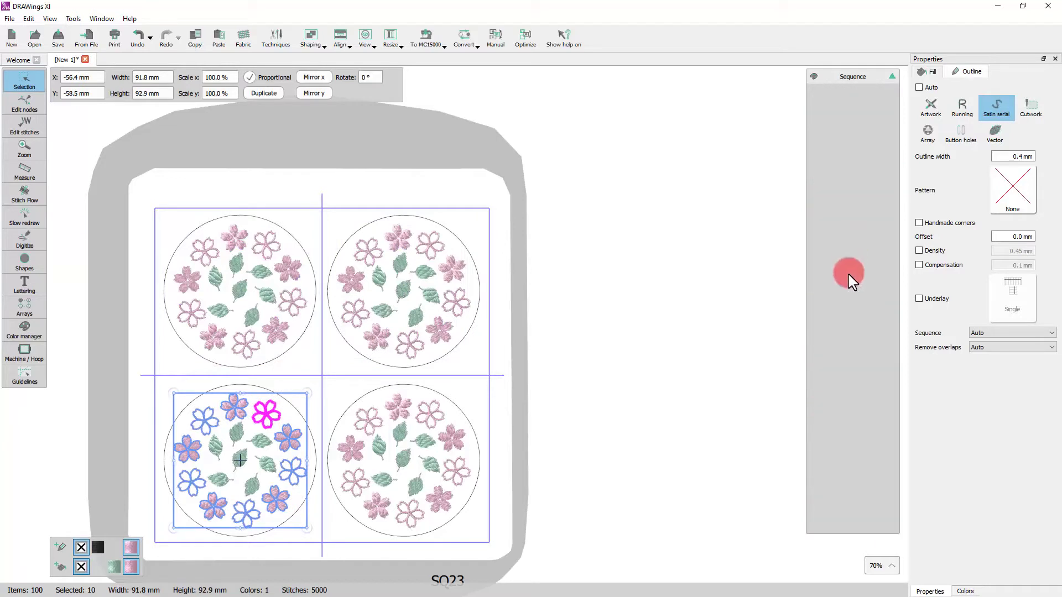
pyautogui.click(852, 376)
pyautogui.moveTo(852, 380); pyautogui.dragTo(858, 227)
pyautogui.moveTo(860, 303); pyautogui.dragTo(856, 155)
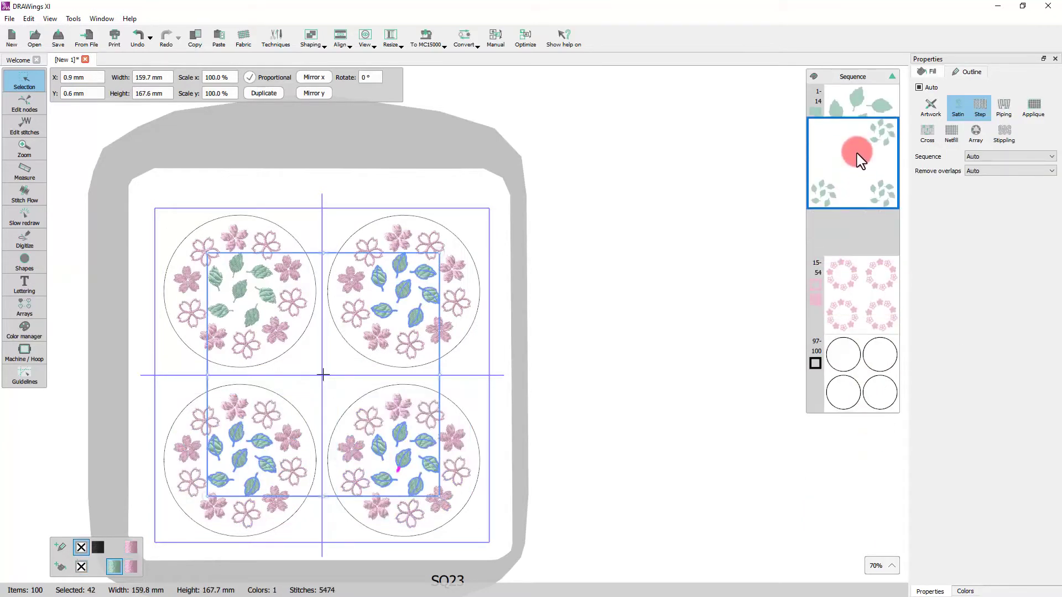